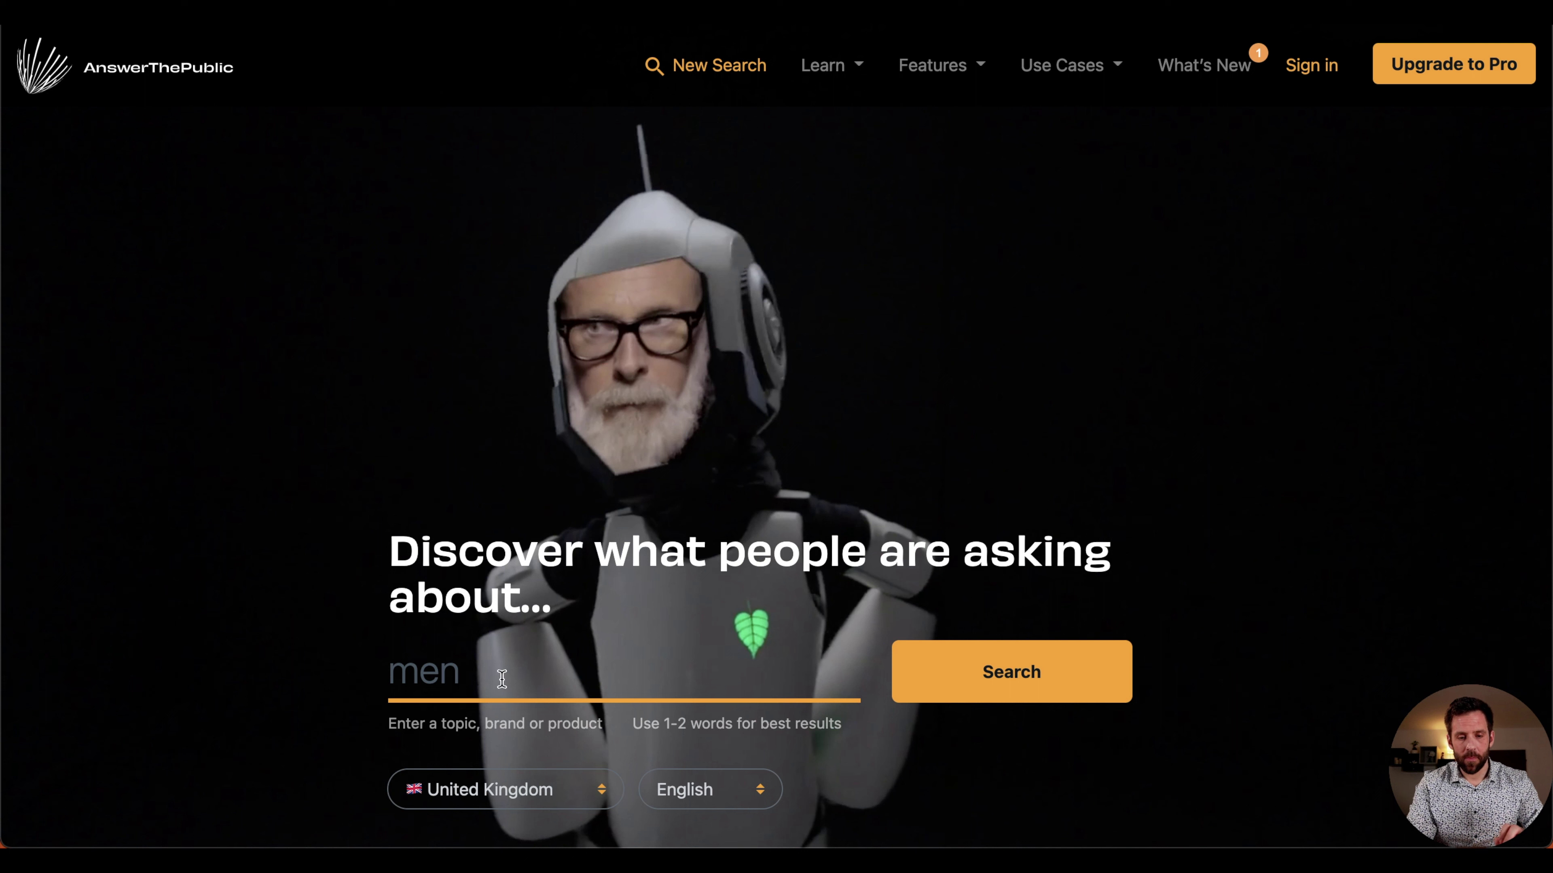
- Enter "menopause weight" as the search topic using the previously entered suggestion
left_click(541, 673)
key("Down")
key("Down")
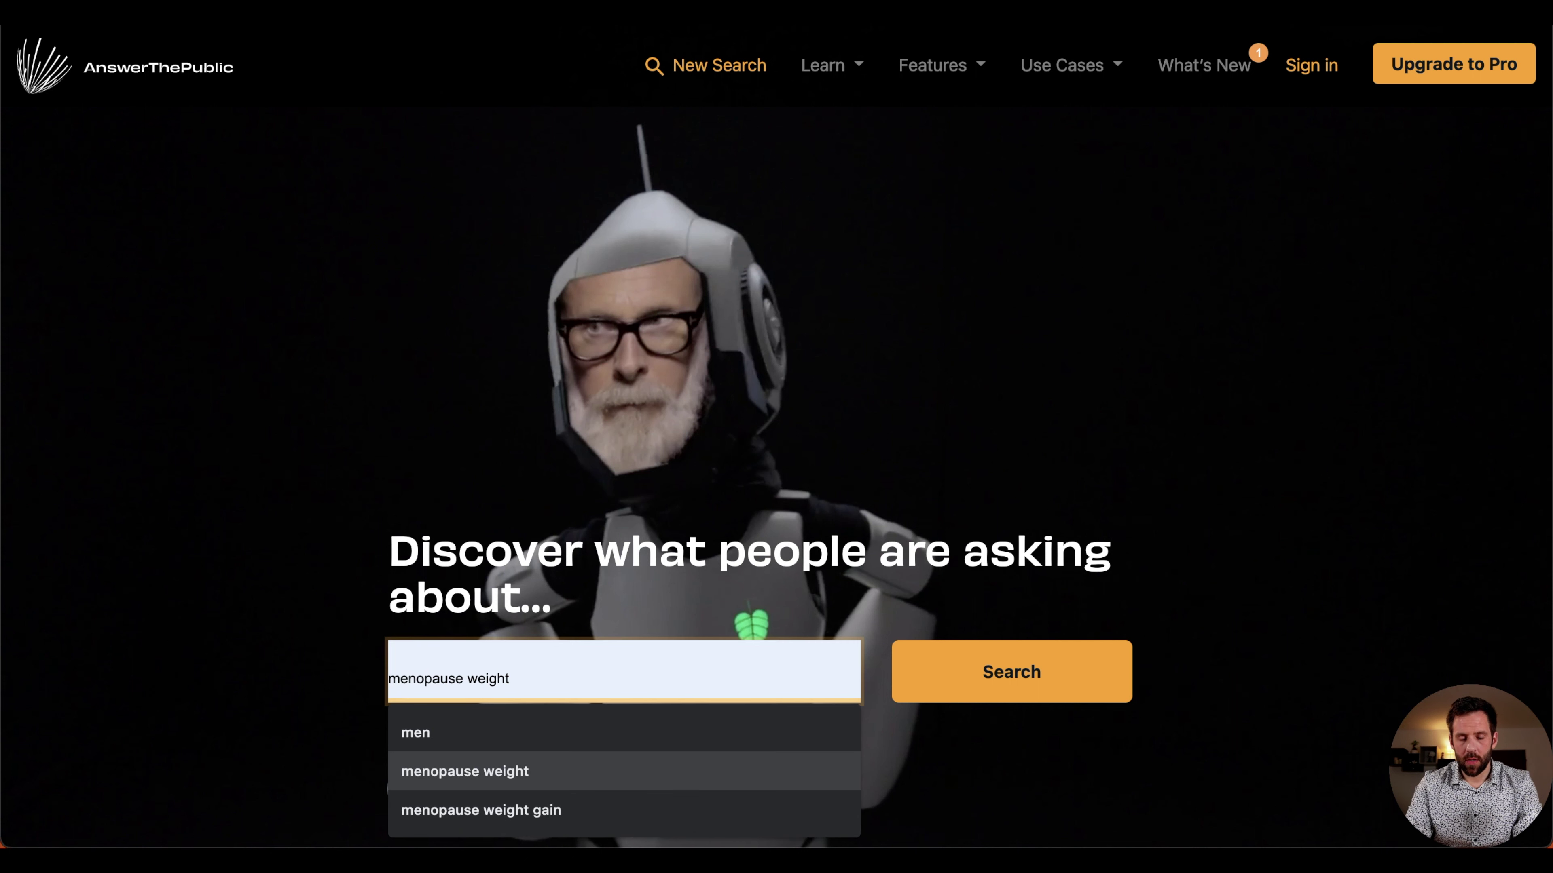
key("Return")
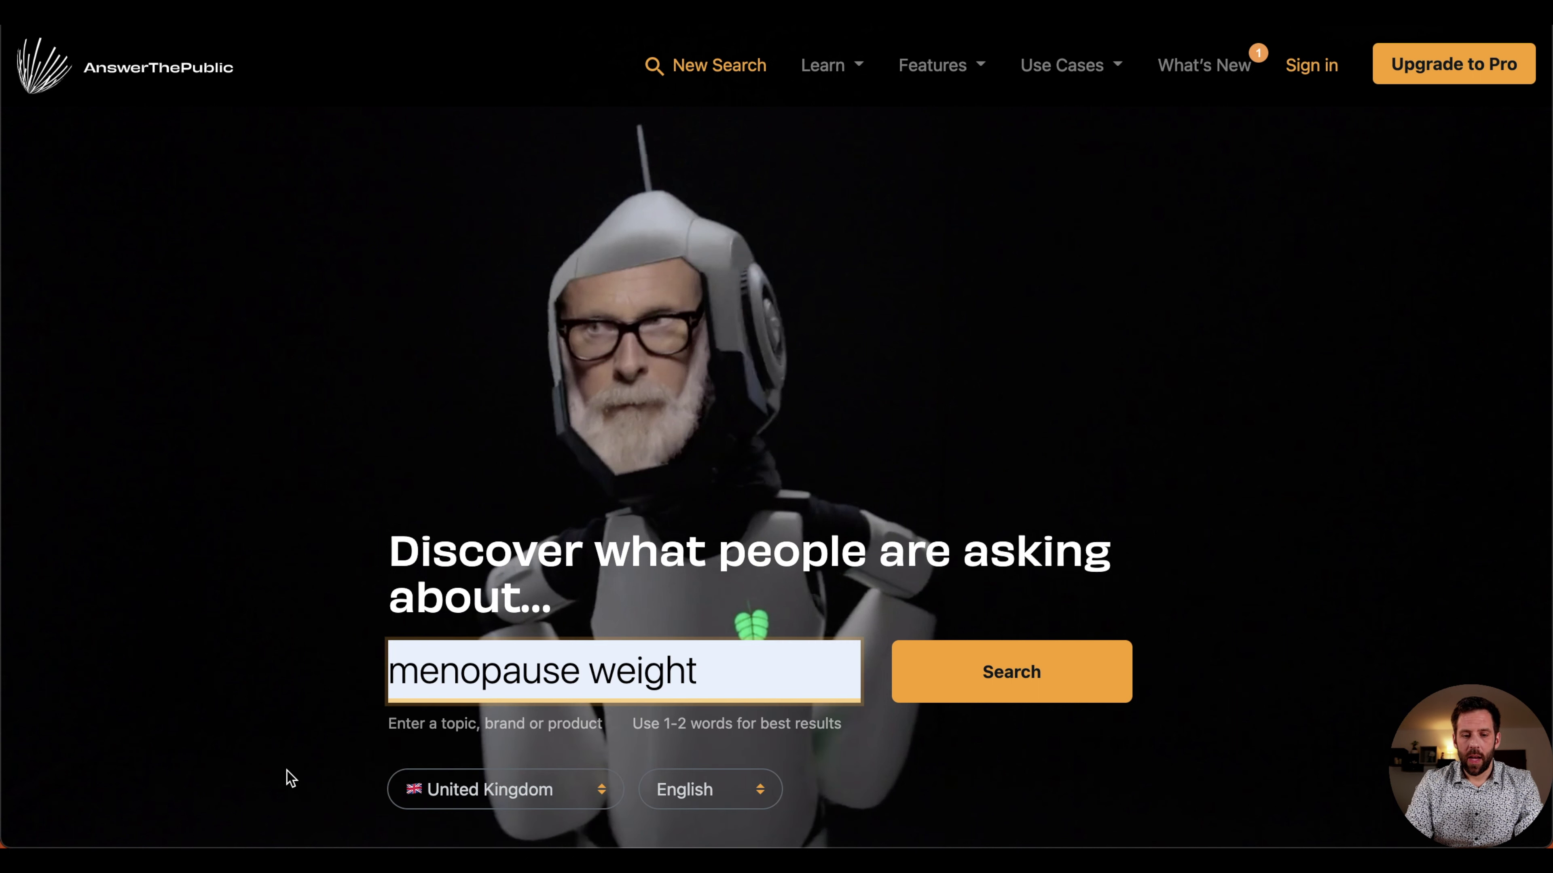
- Set the search country to United States and run the search
scroll(428, 745, "down", 2)
left_click(476, 729)
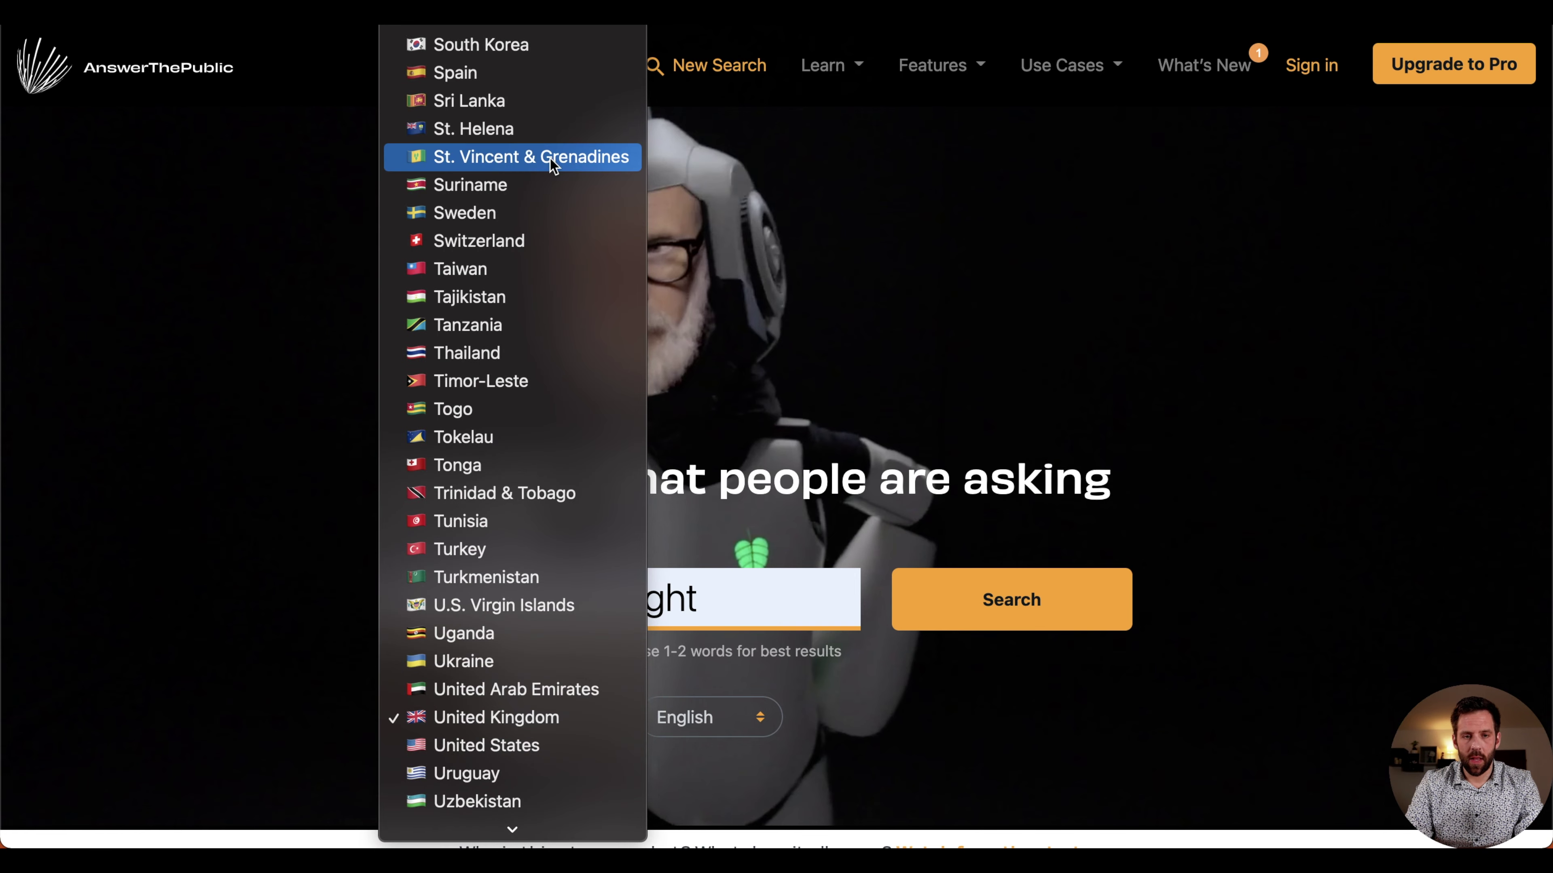
scroll(532, 147, "up", 10)
scroll(532, 30, "down", 6)
scroll(531, 36, "down", 6)
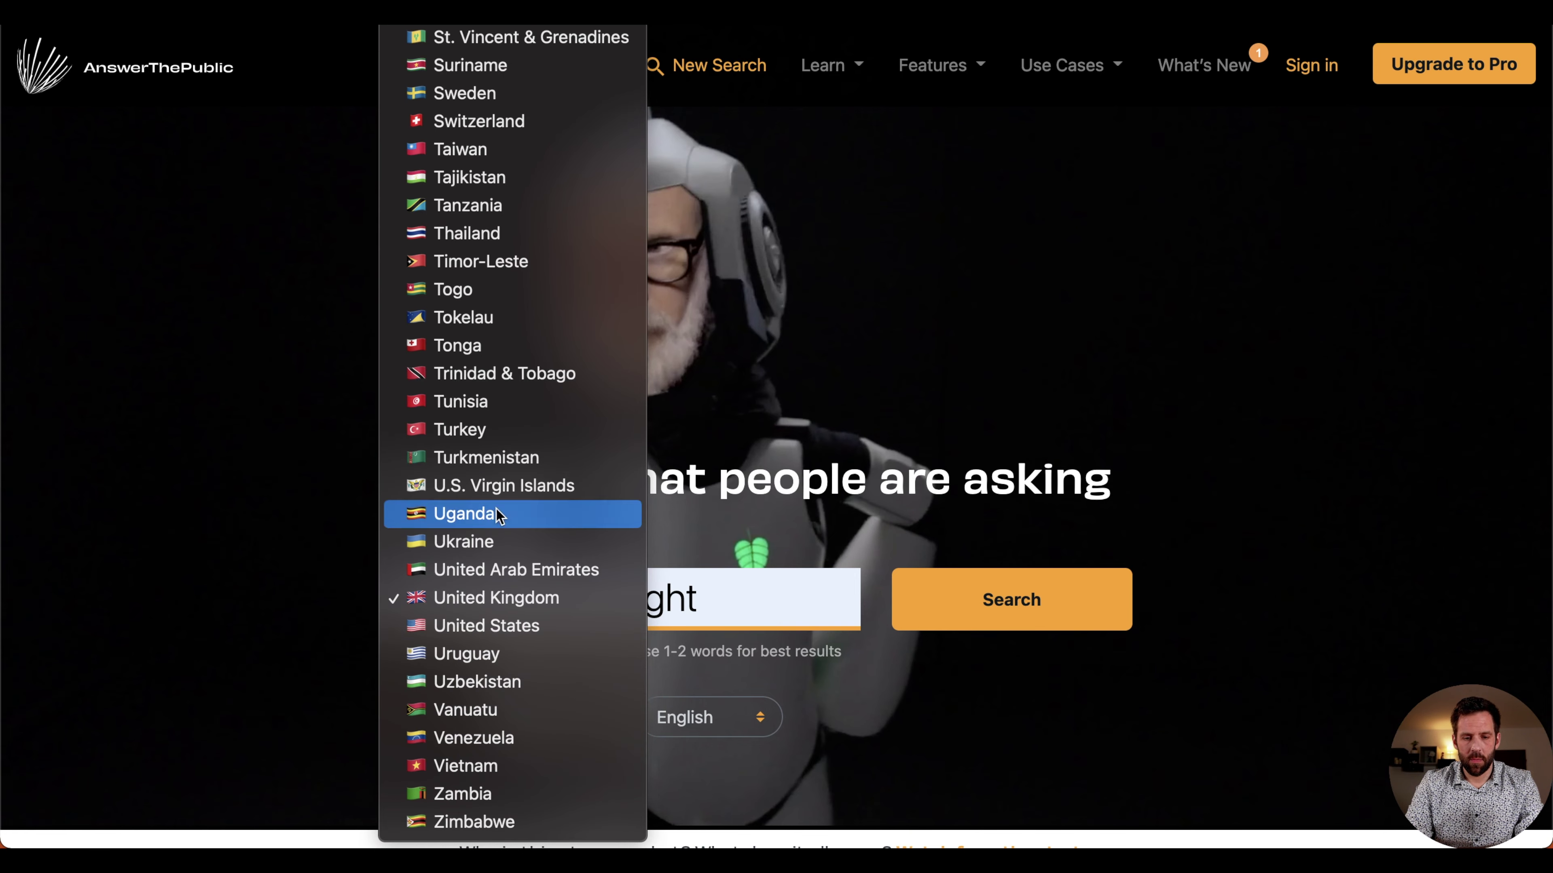
left_click(498, 626)
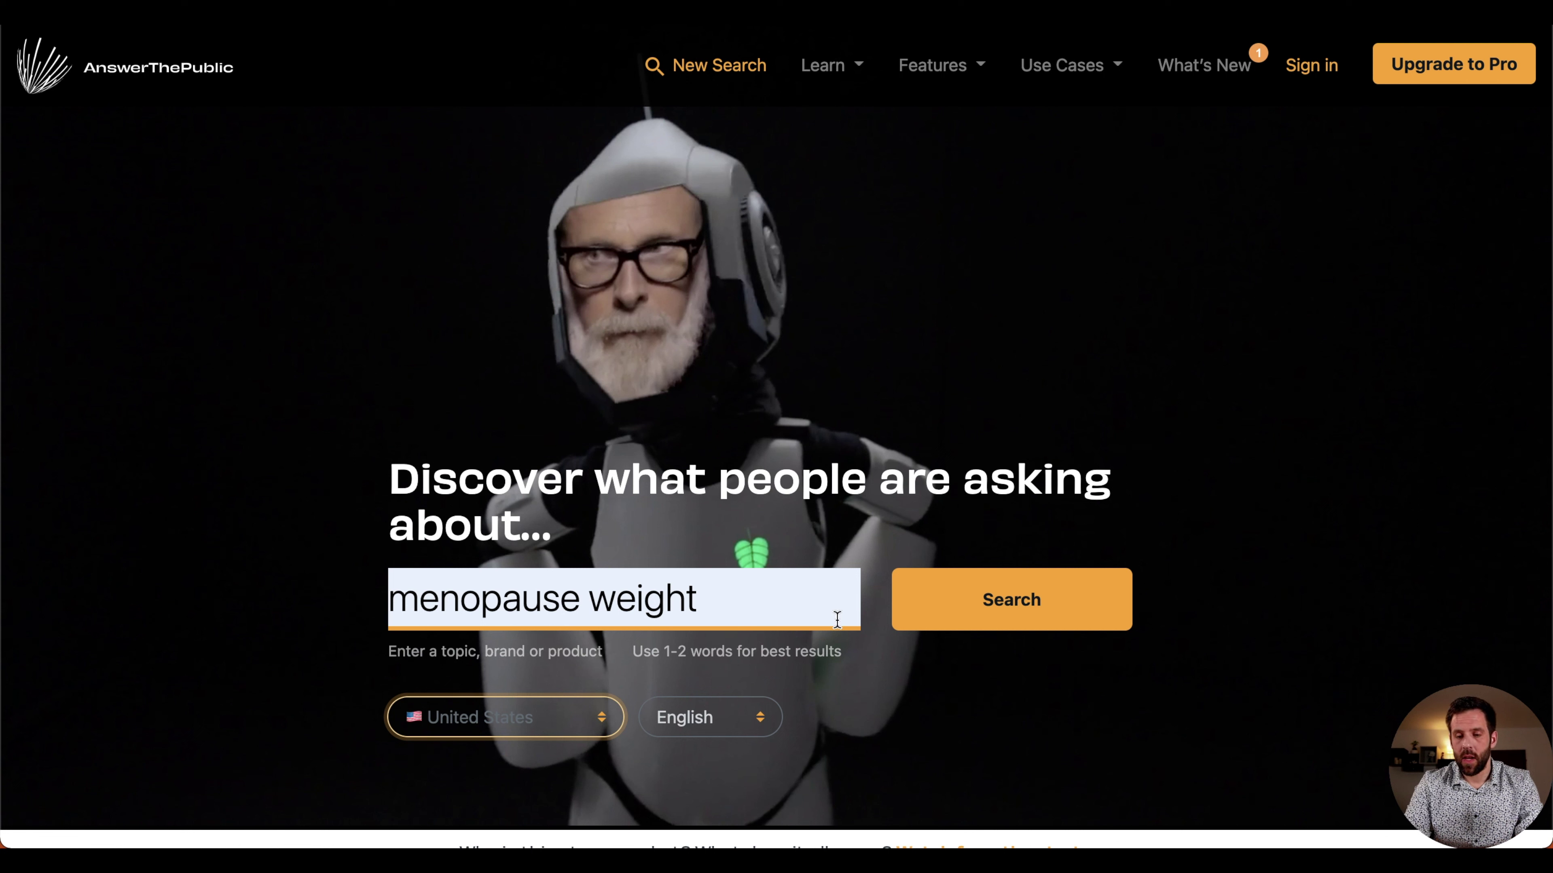
left_click(998, 613)
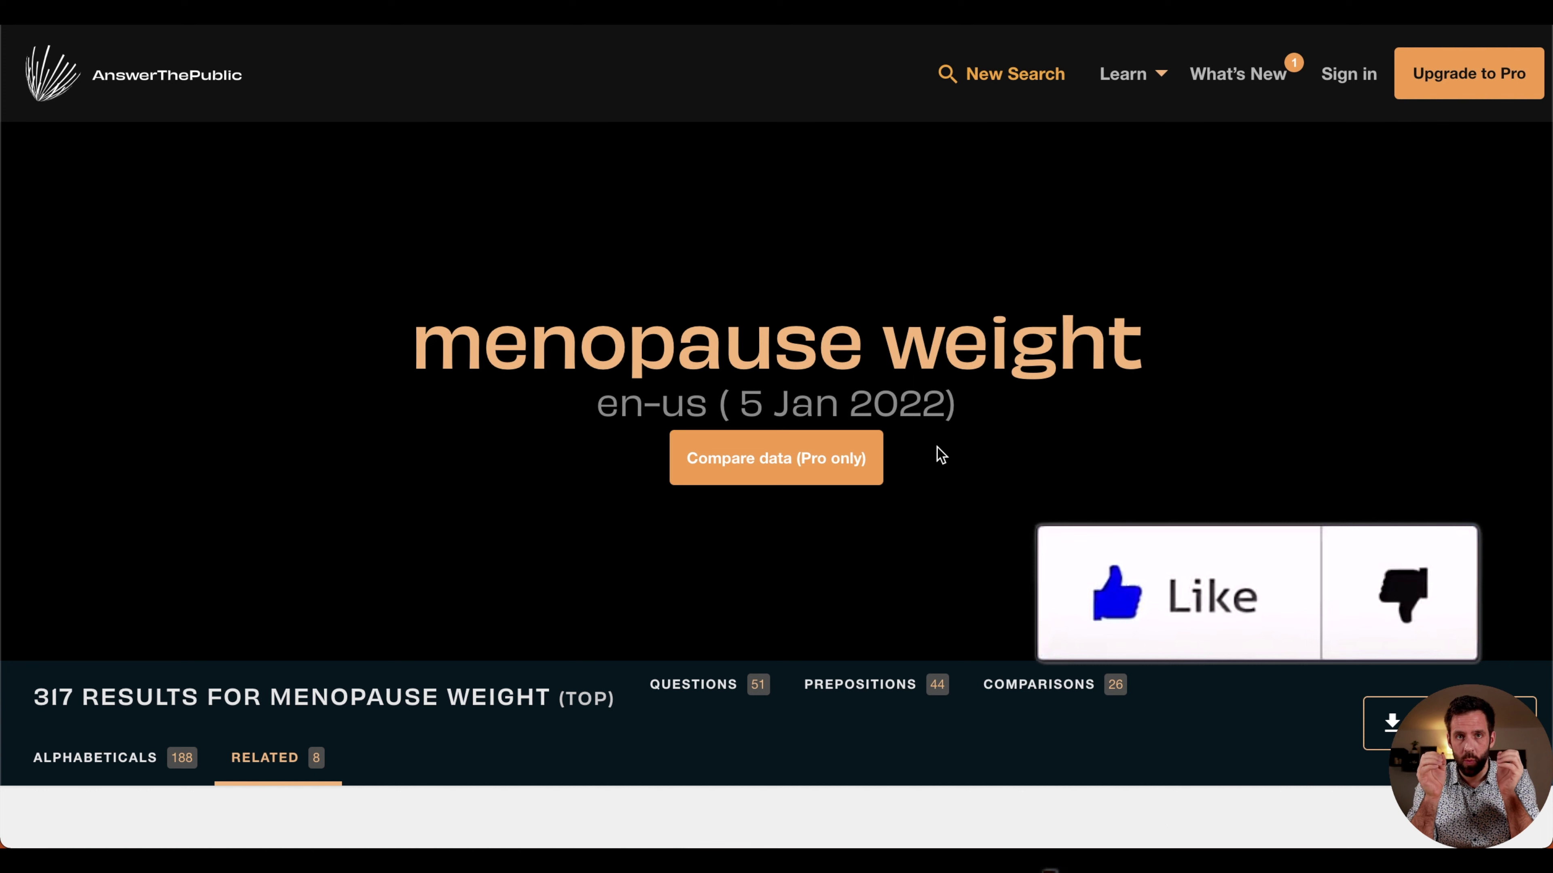
- Examine the questions visualisation in the menopause weight report, including its "how" branch
scroll(746, 617, "down", 1)
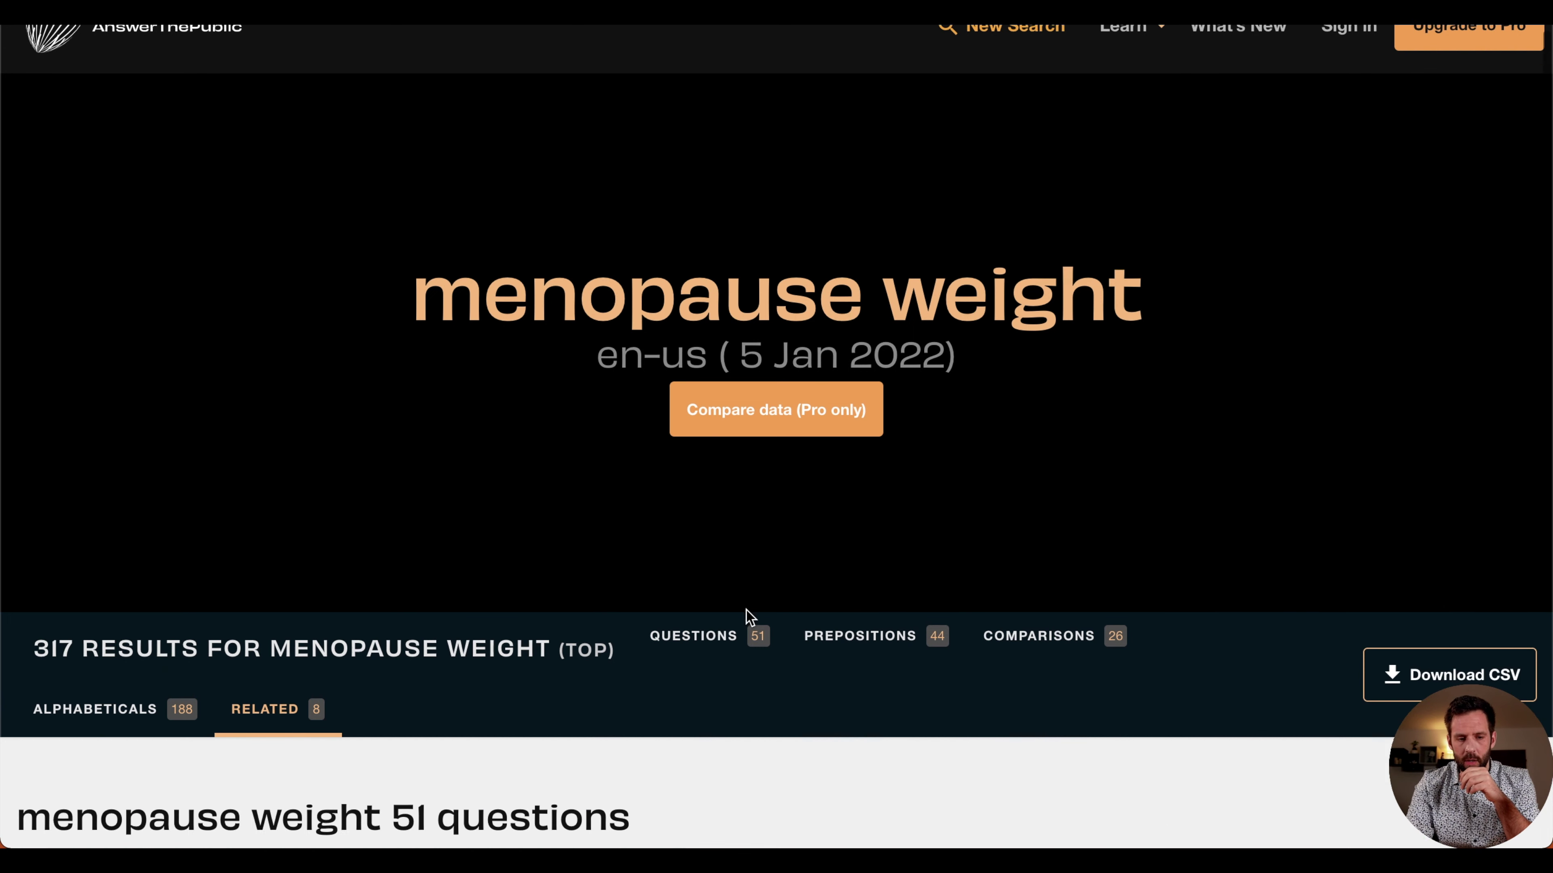
scroll(748, 617, "down", 6)
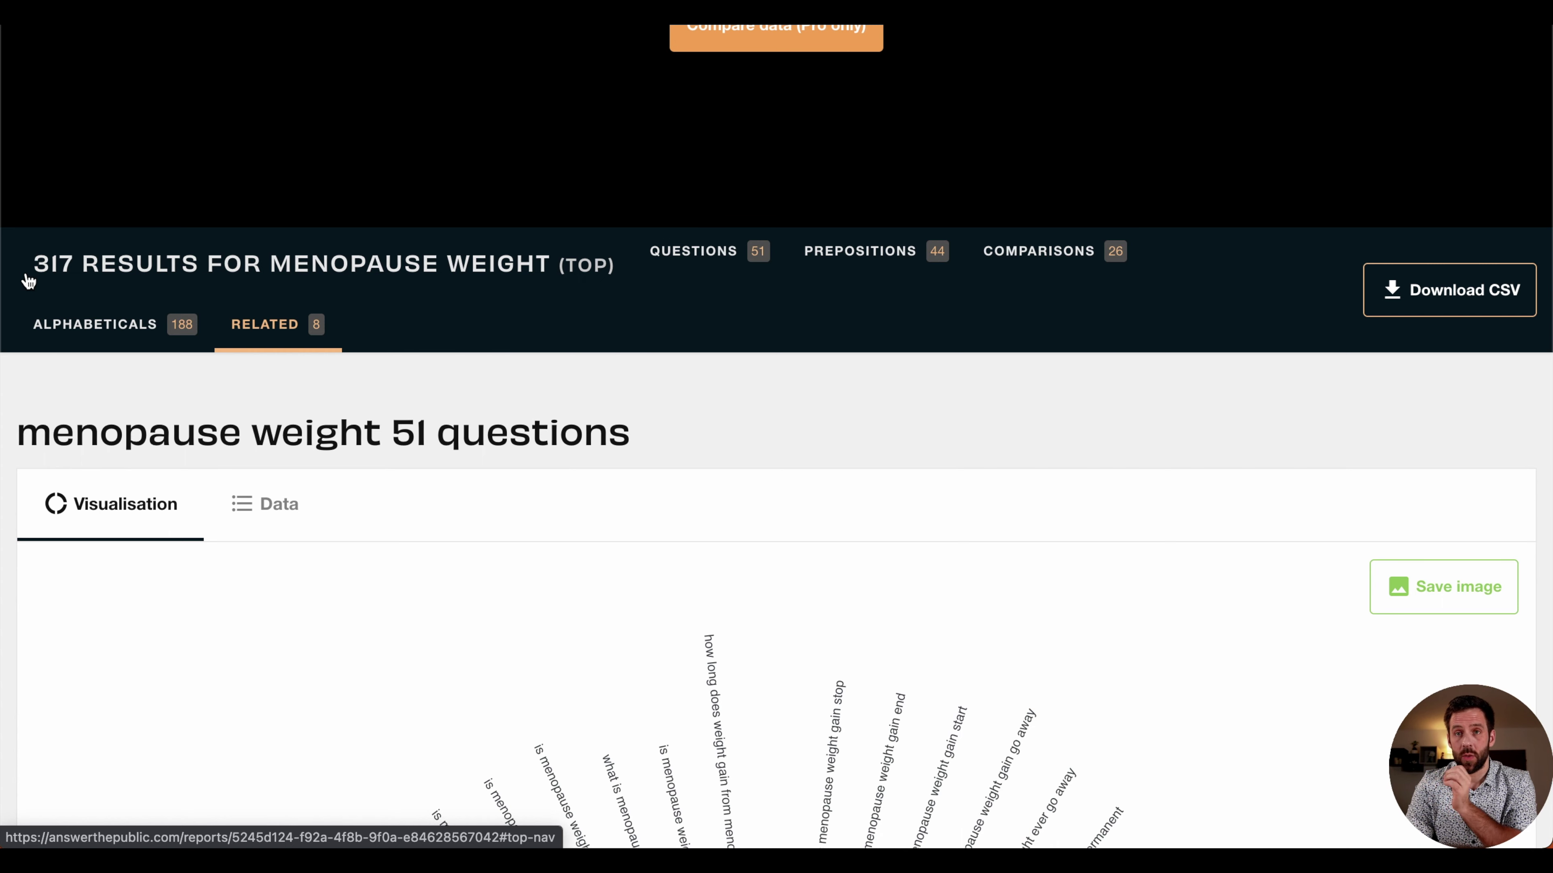
scroll(87, 548, "down", 7)
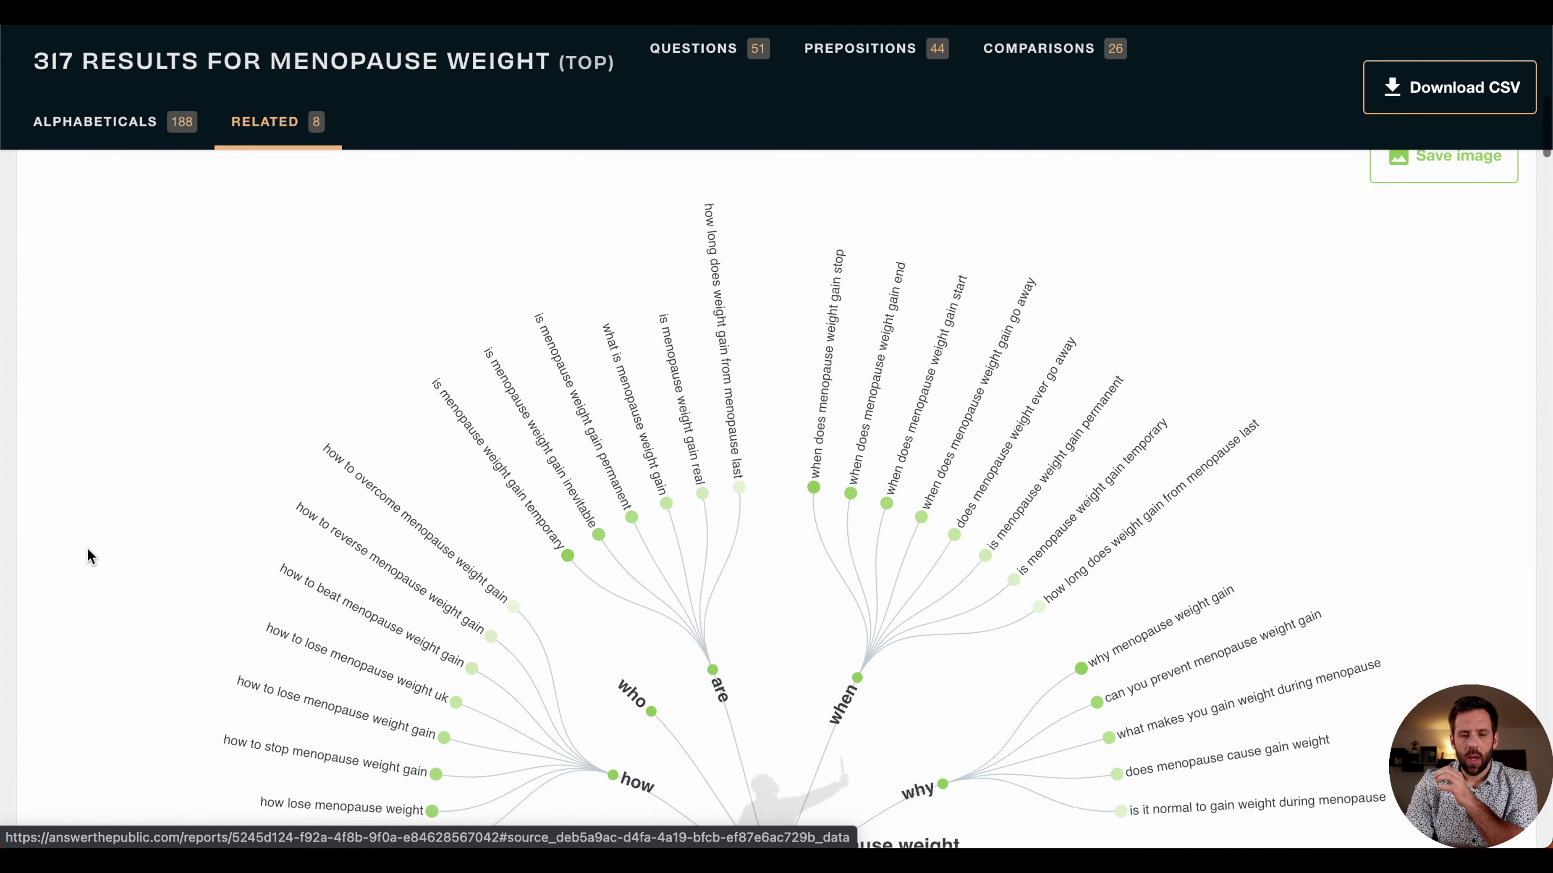
scroll(87, 556, "down", 2)
scroll(367, 511, "up", 1)
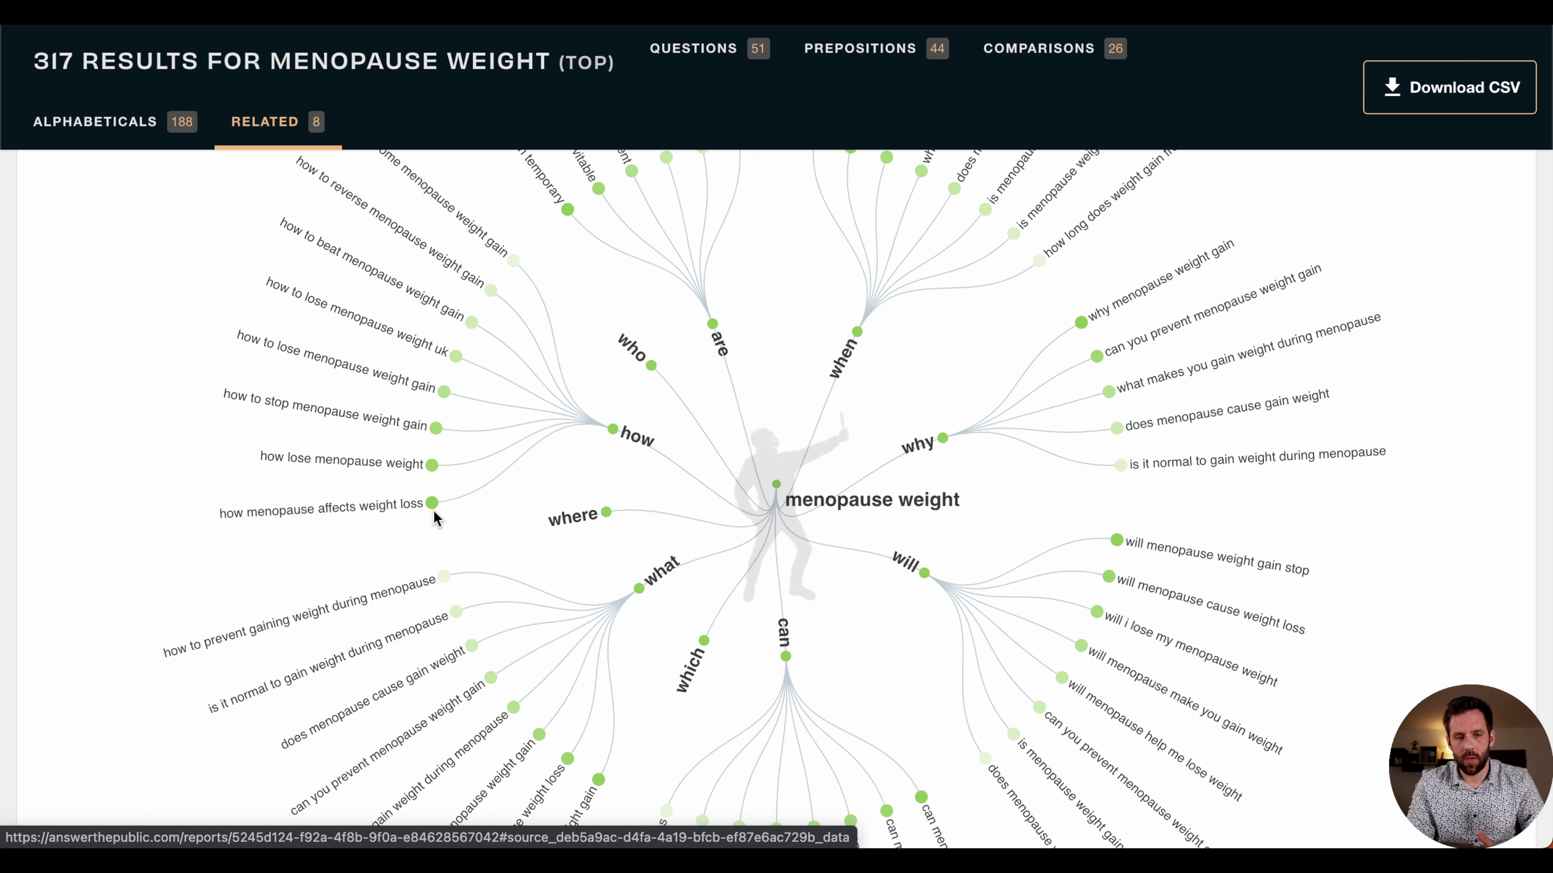
scroll(397, 529, "up", 1)
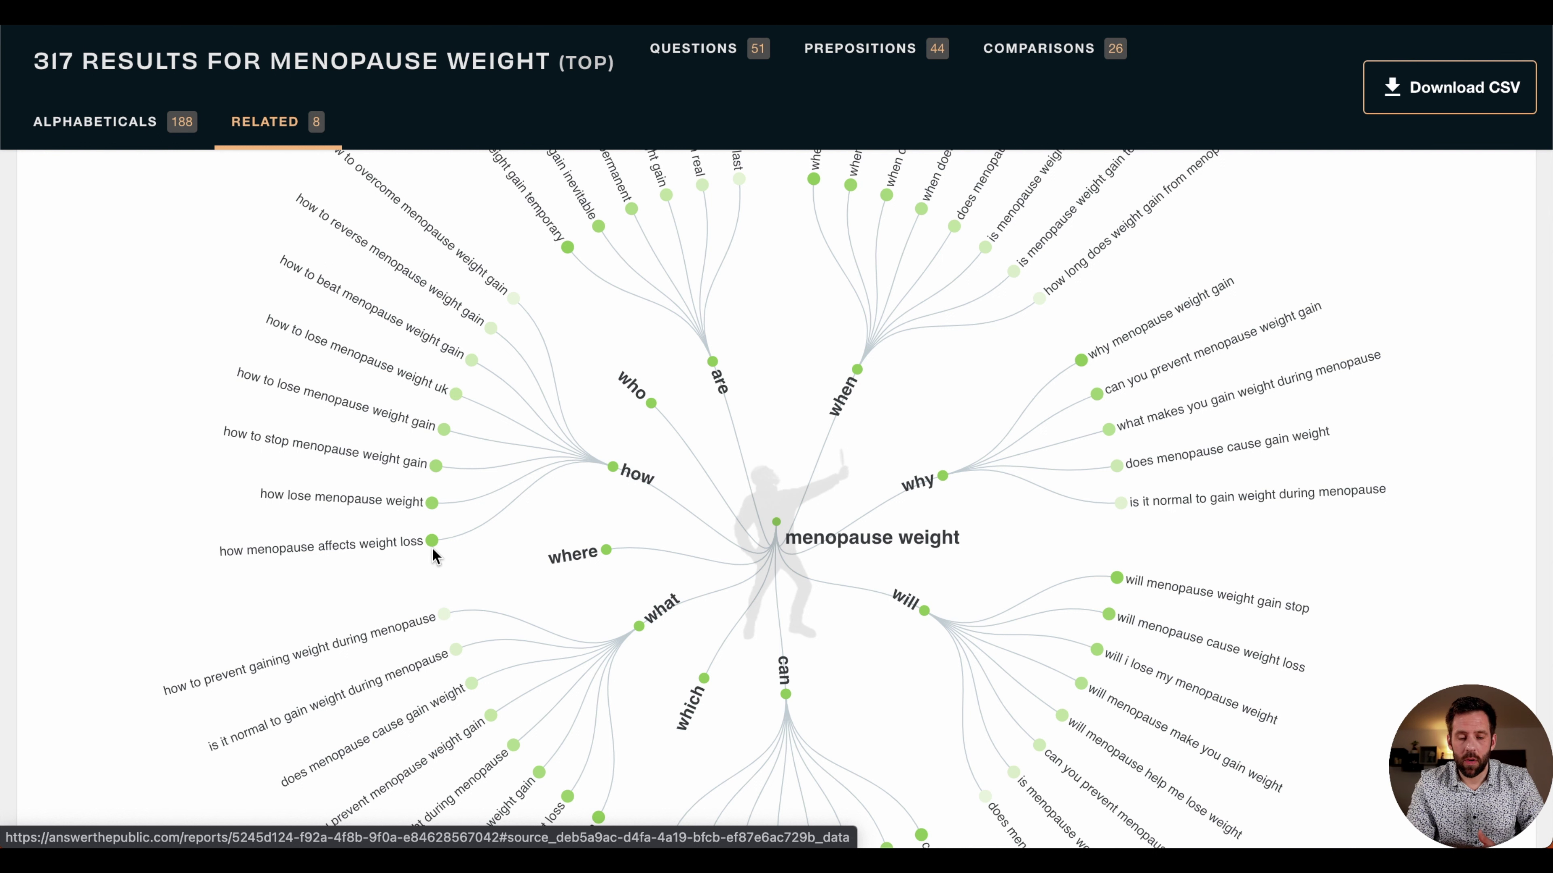
scroll(434, 553, "up", 1)
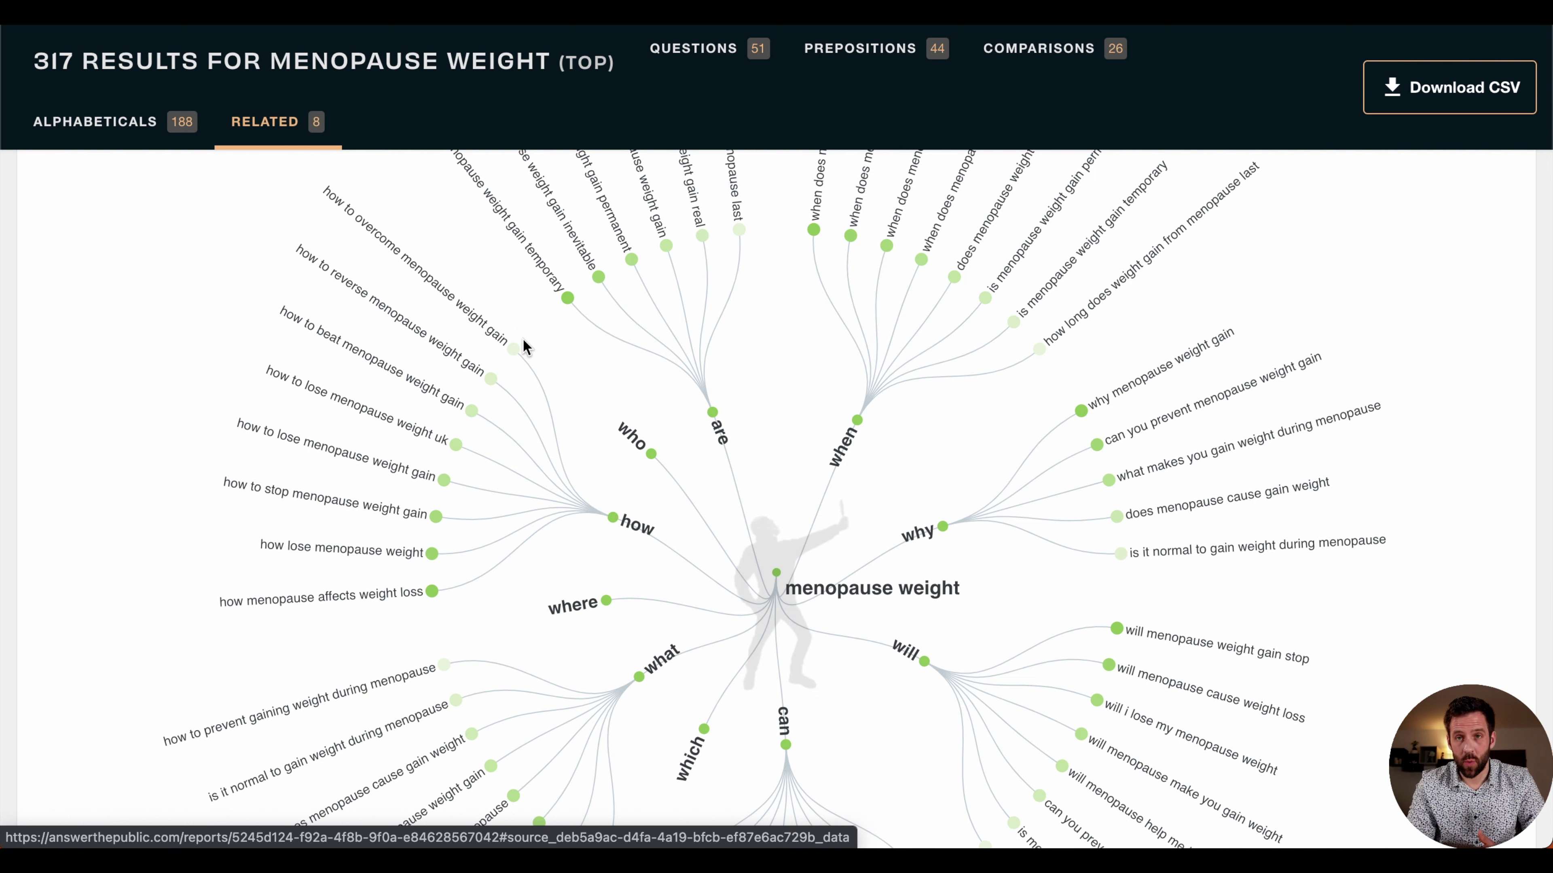
scroll(524, 345, "down", 1)
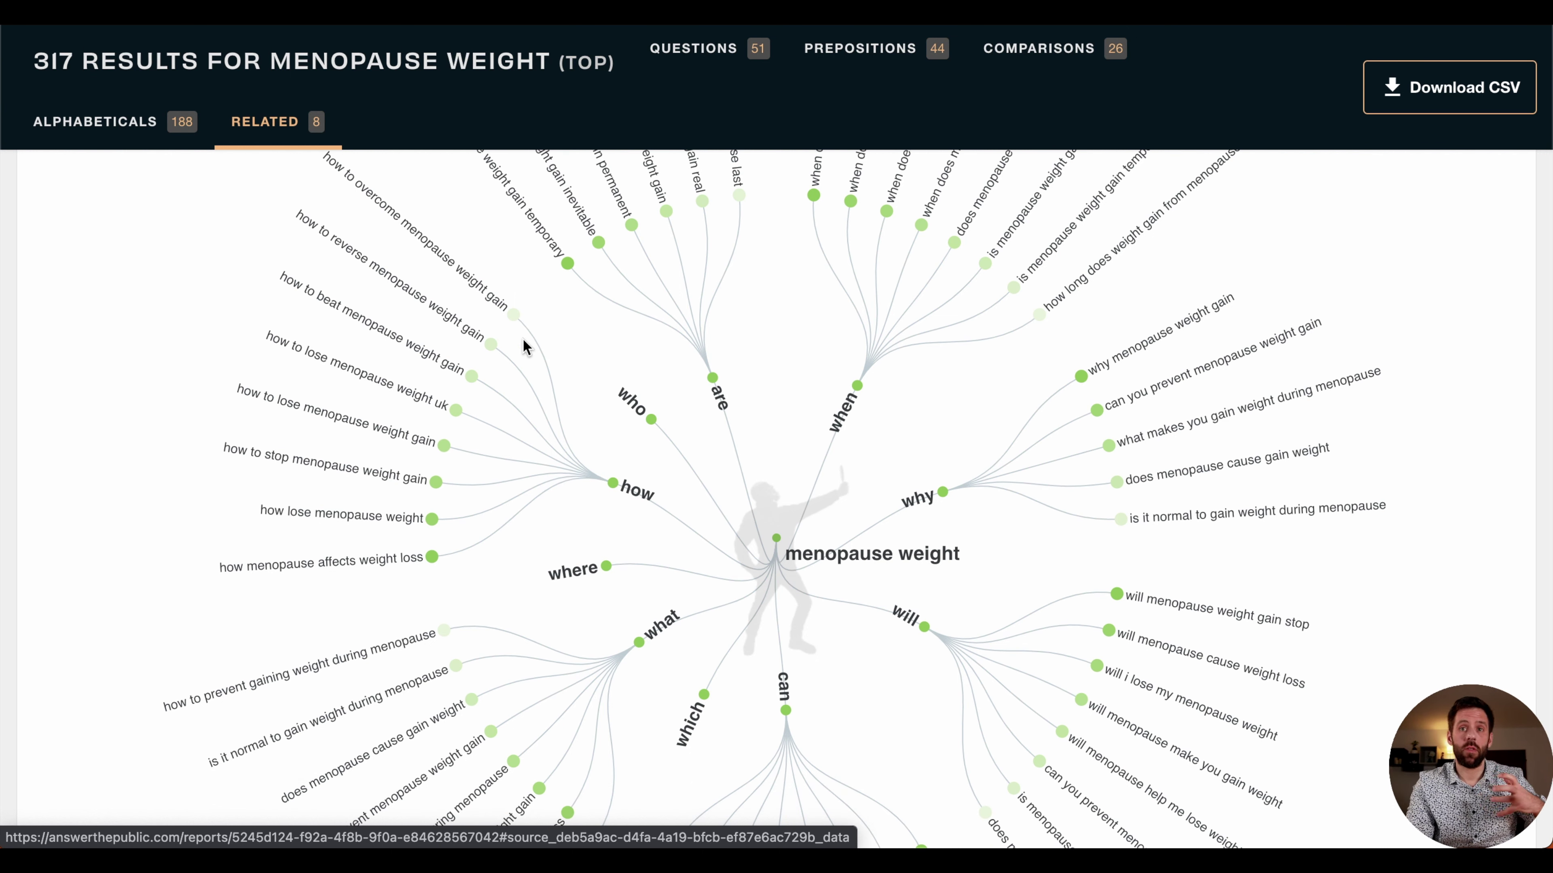
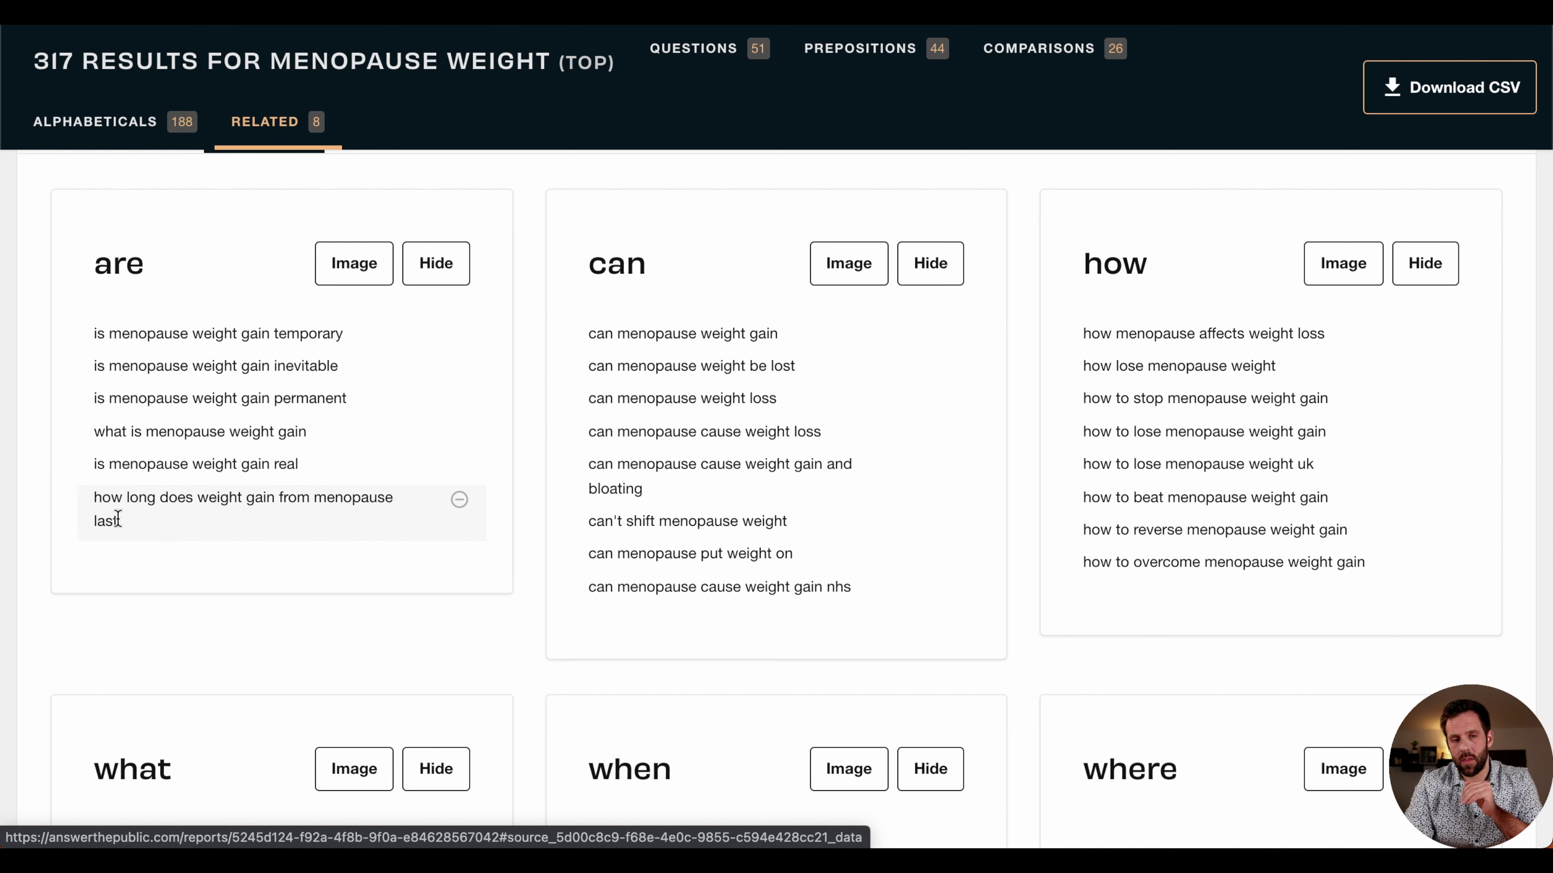
- Switch the questions section back to its visualisation and review the keyword lists in the prepositions section
scroll(117, 519, "up", 3)
left_click(161, 216)
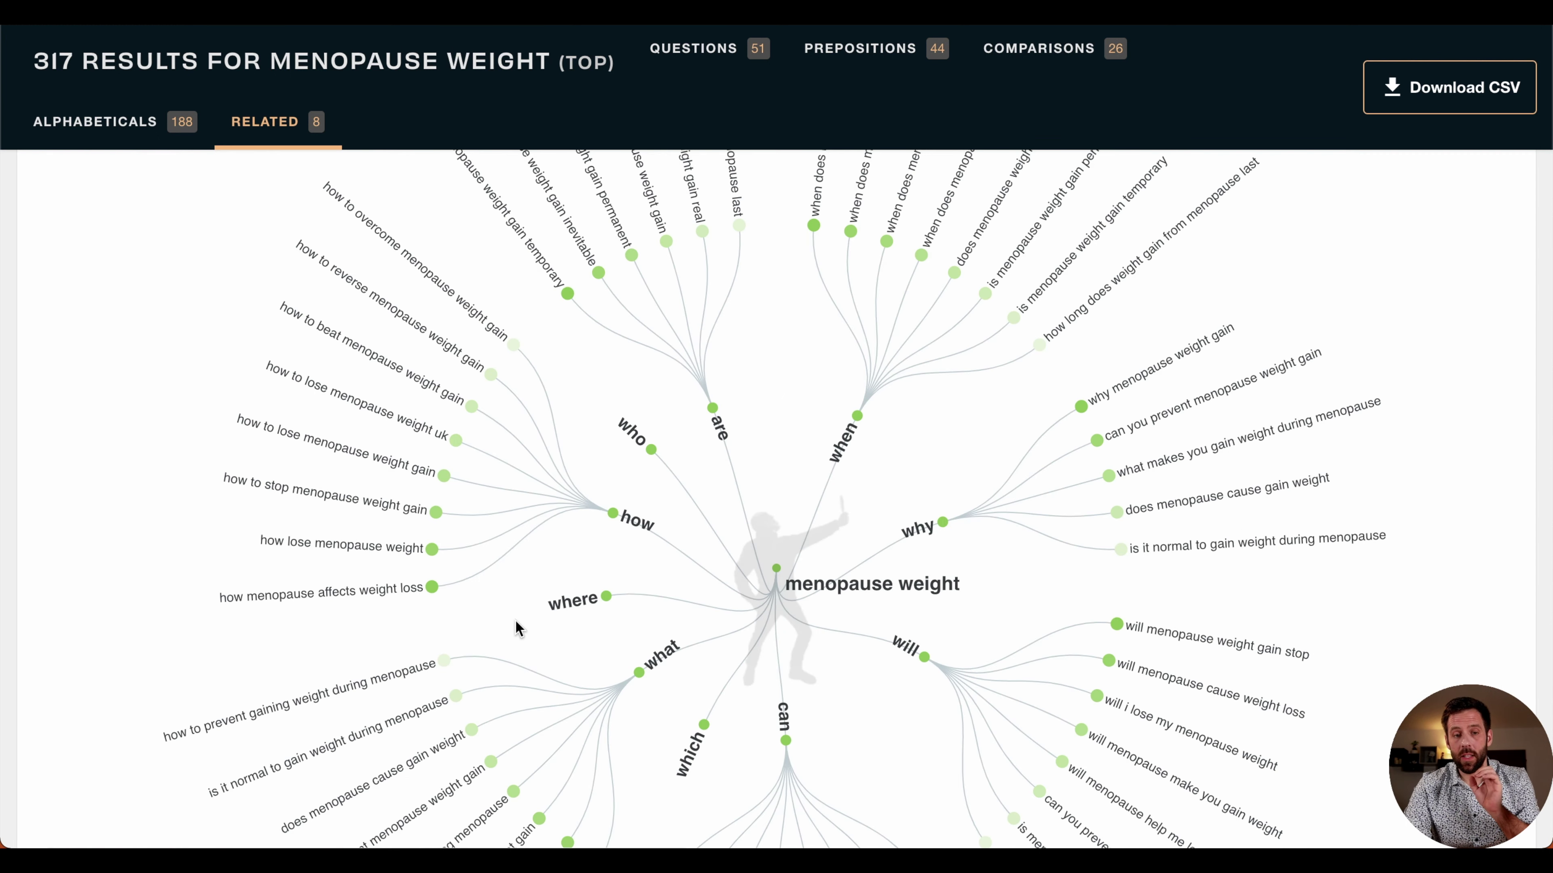
scroll(514, 619, "down", 15)
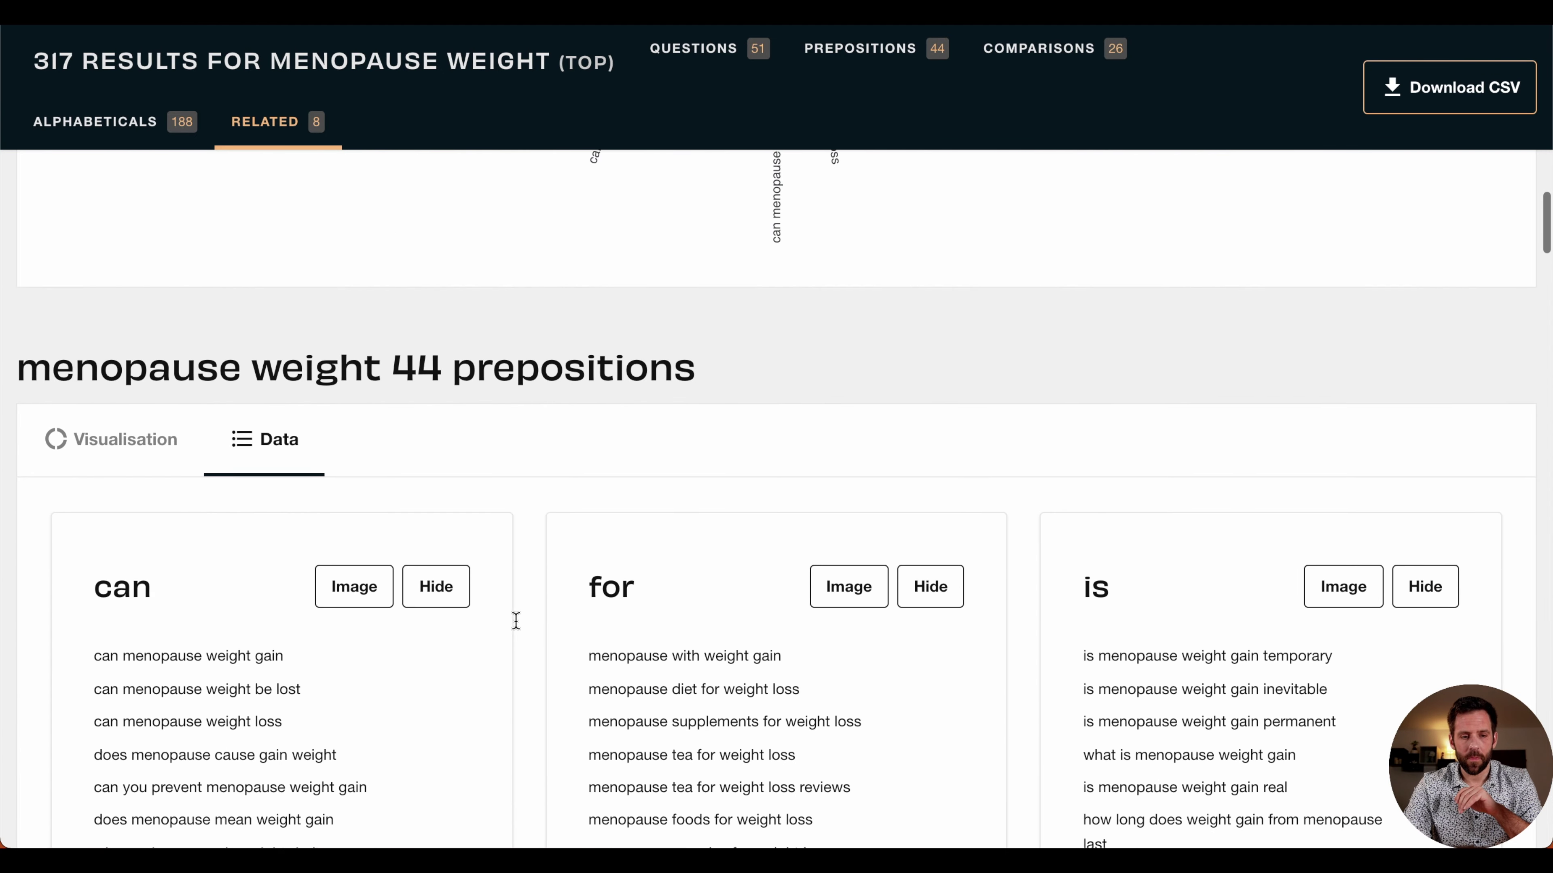
scroll(514, 619, "down", 5)
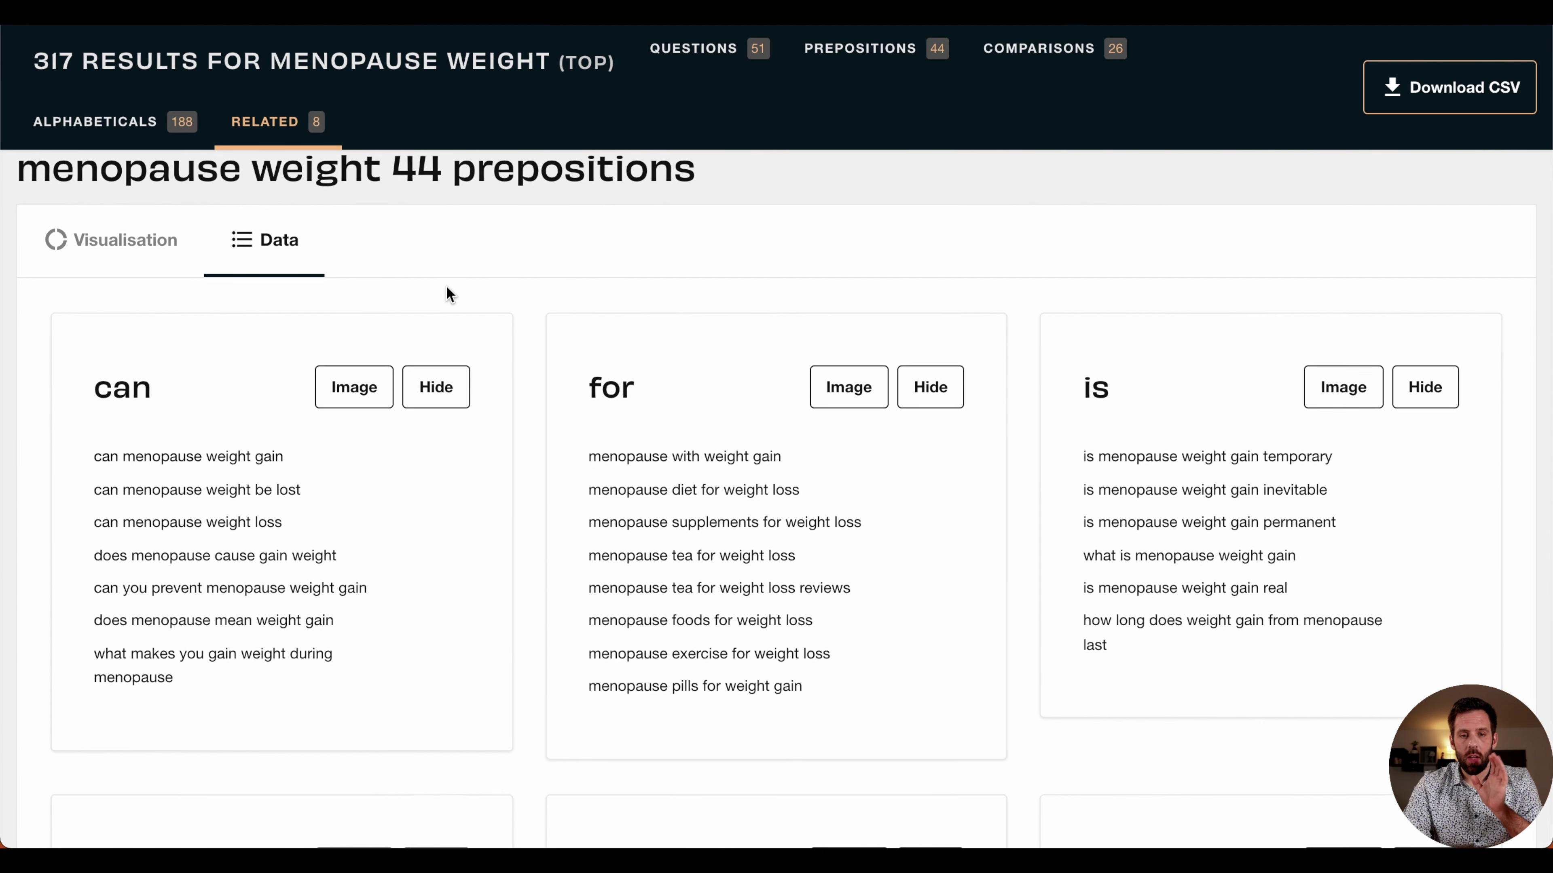
scroll(447, 285, "up", 1)
scroll(446, 285, "down", 2)
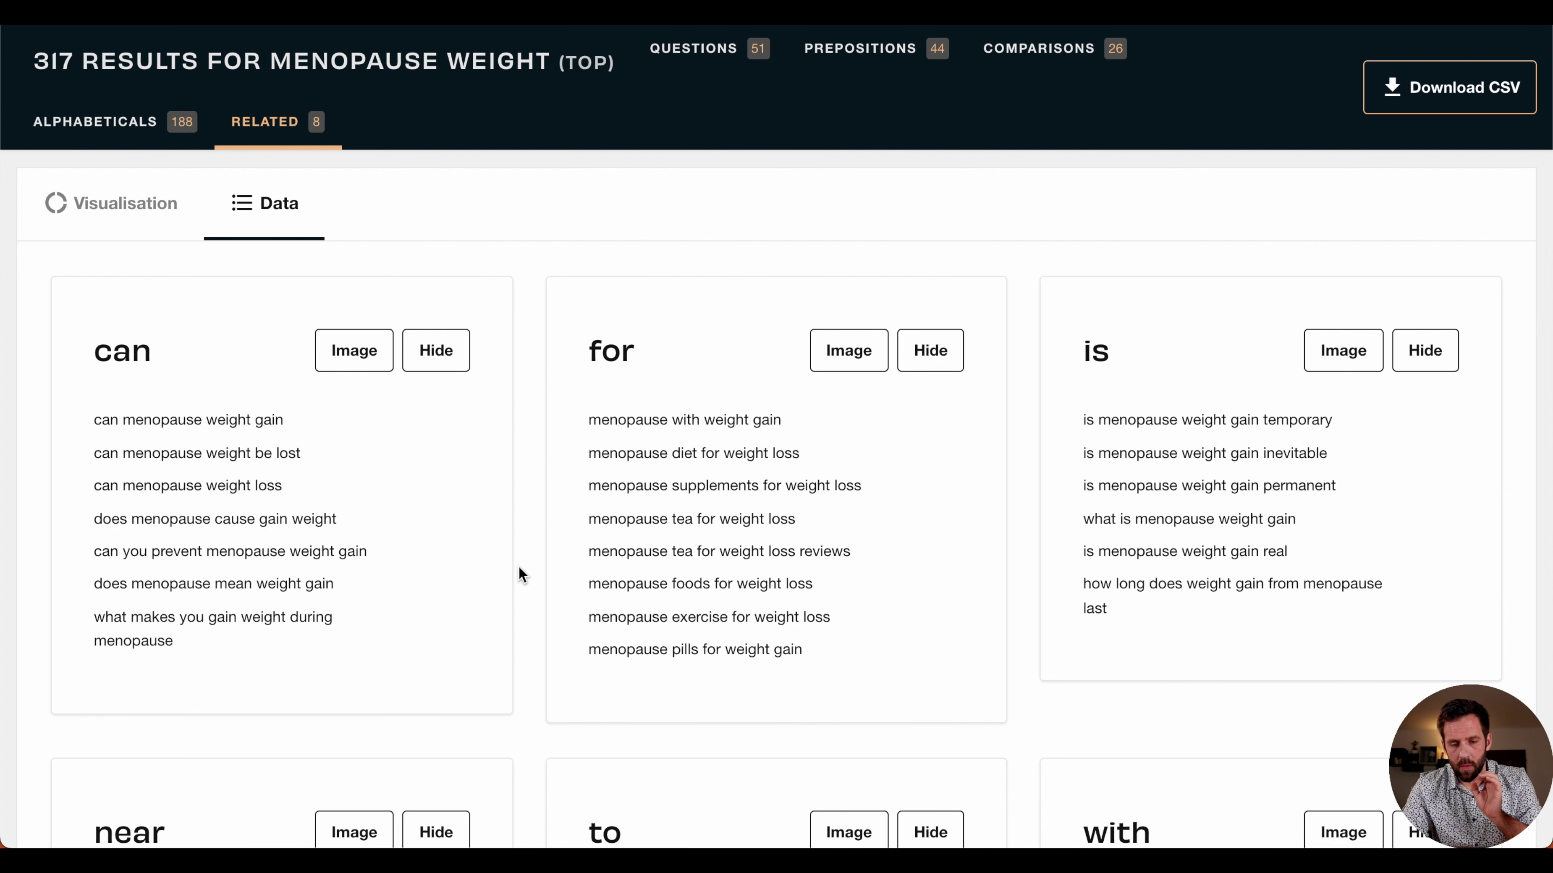
scroll(518, 566, "down", 1)
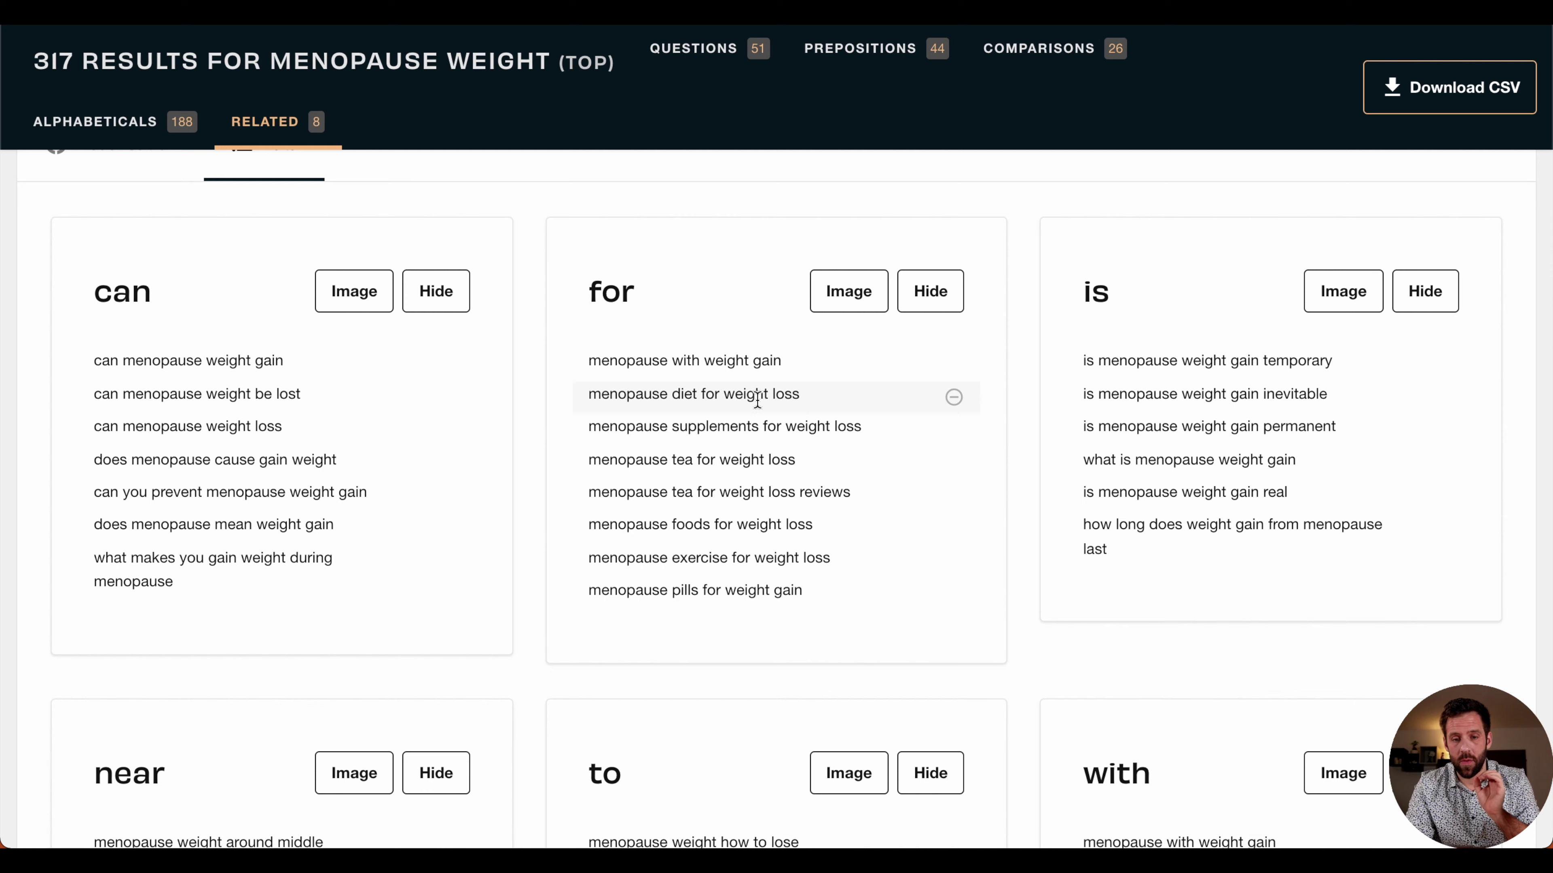
scroll(757, 398, "down", 2)
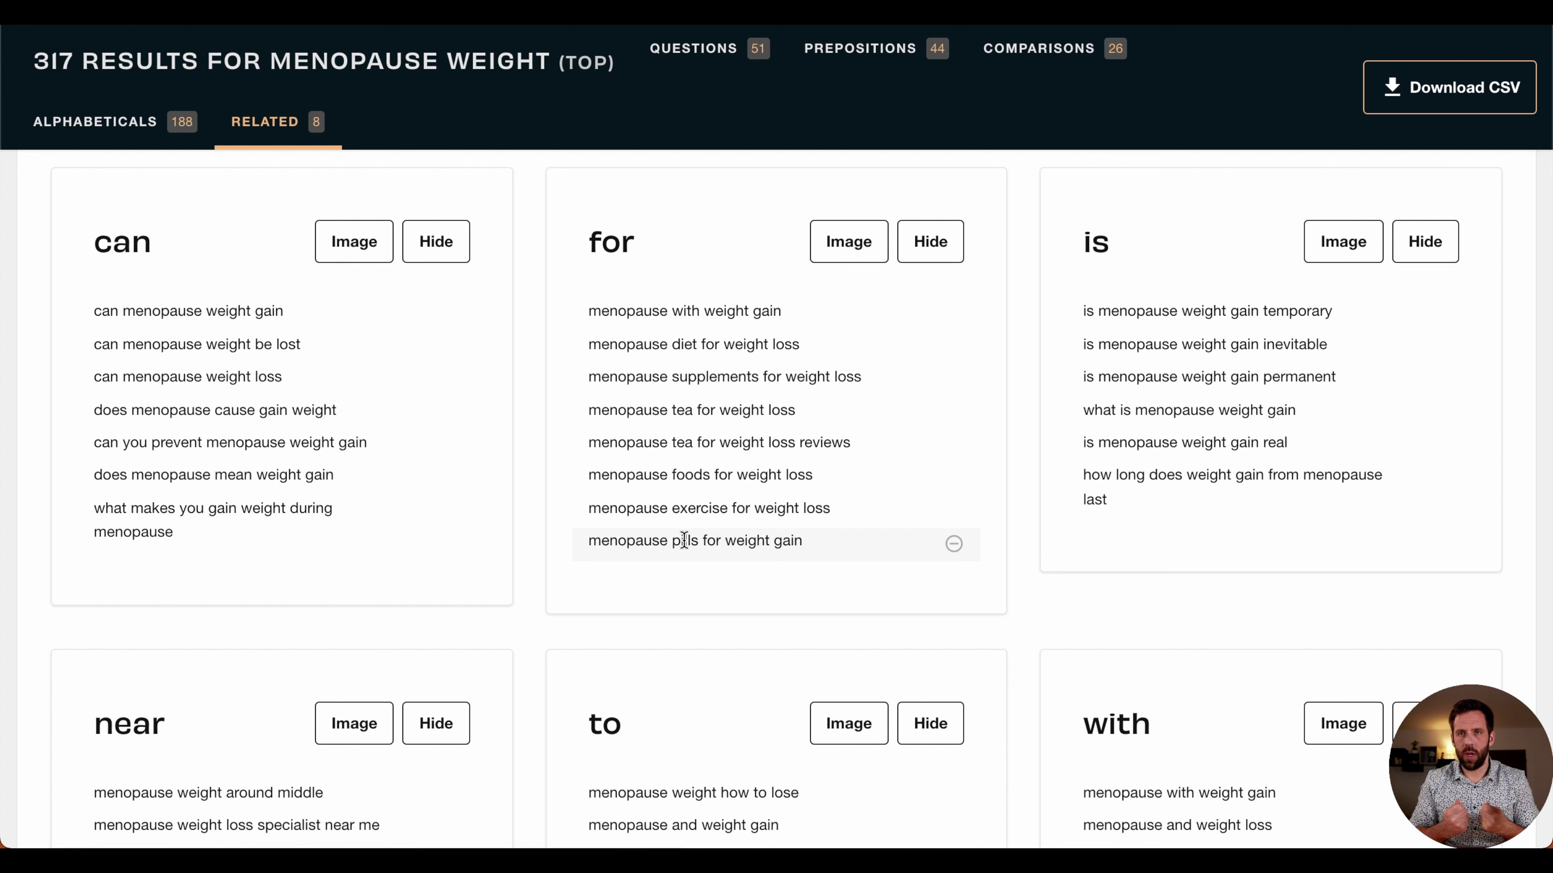
- Look through the comparisons and alphabetical keyword lists down to the related section
scroll(1274, 462, "down", 15)
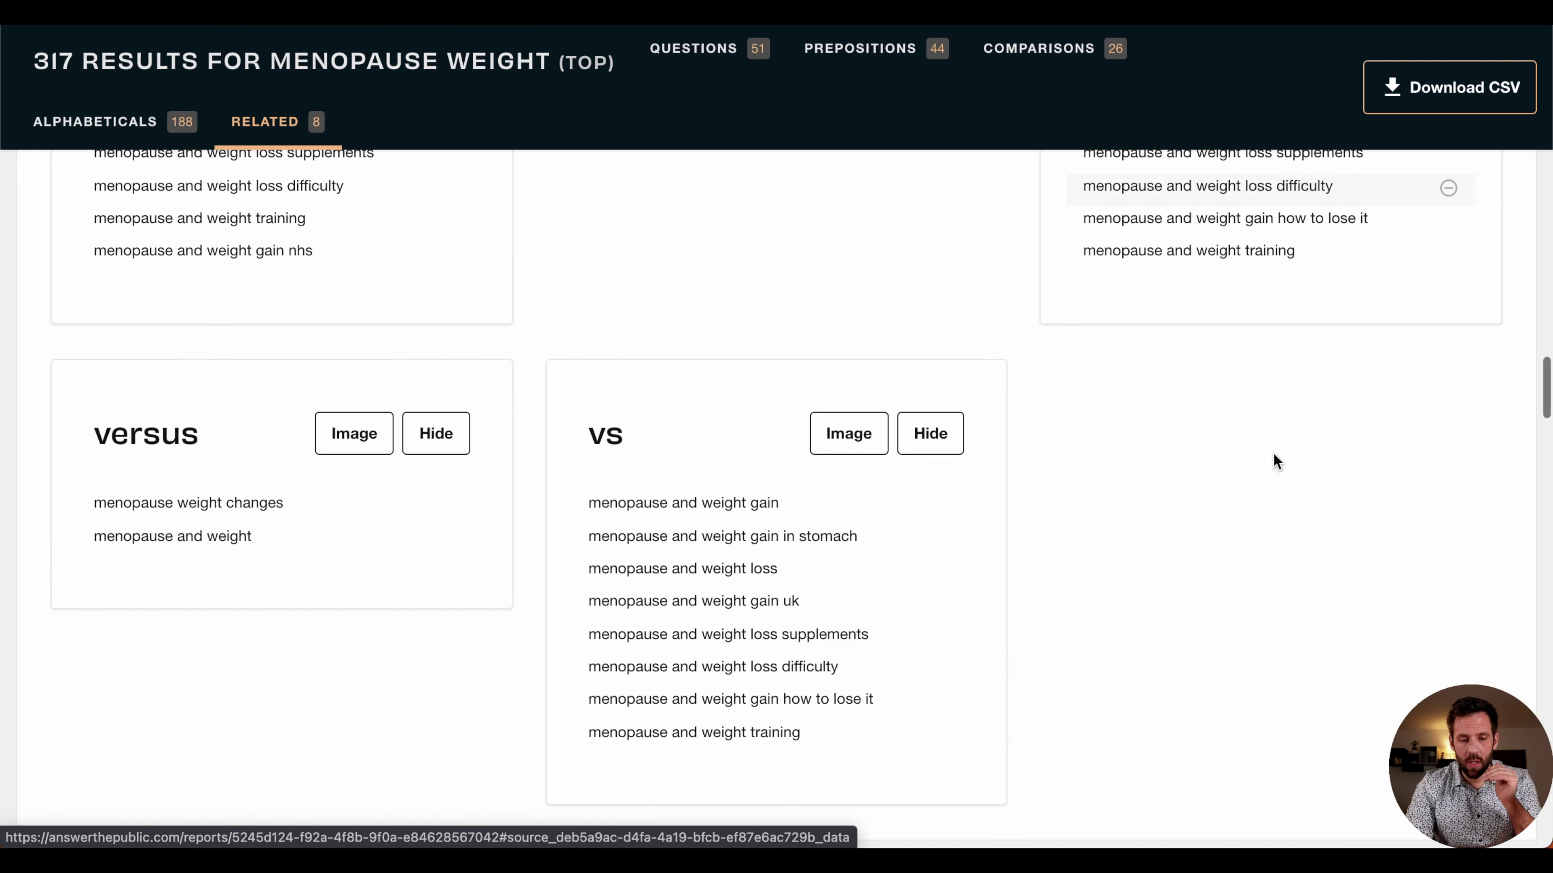
scroll(1273, 454, "down", 9)
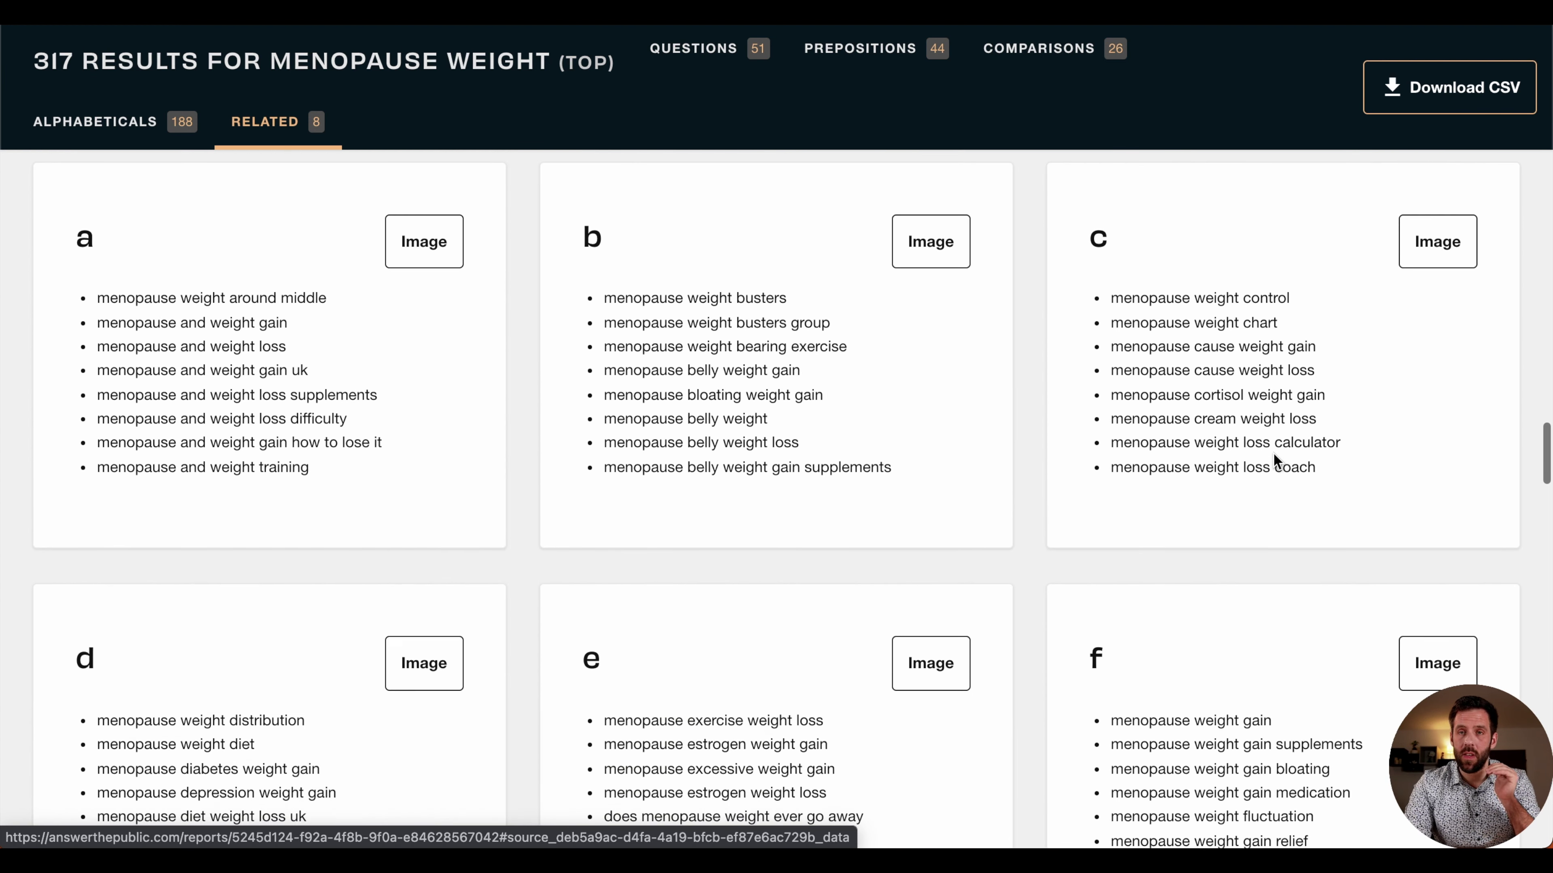
scroll(1273, 453, "up", 1)
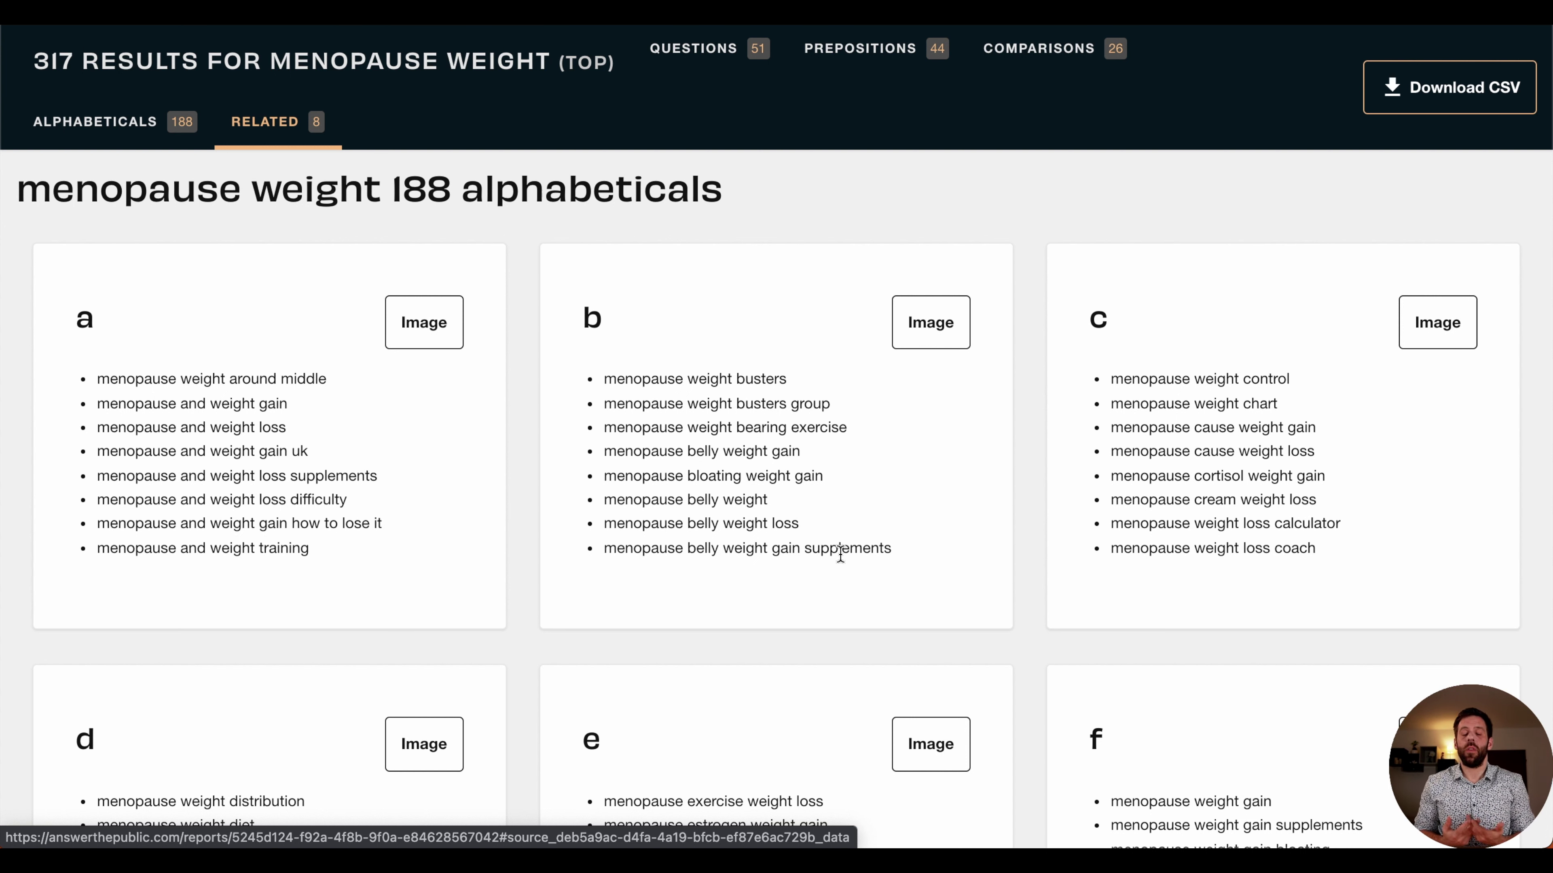
scroll(839, 554, "down", 5)
scroll(698, 543, "down", 20)
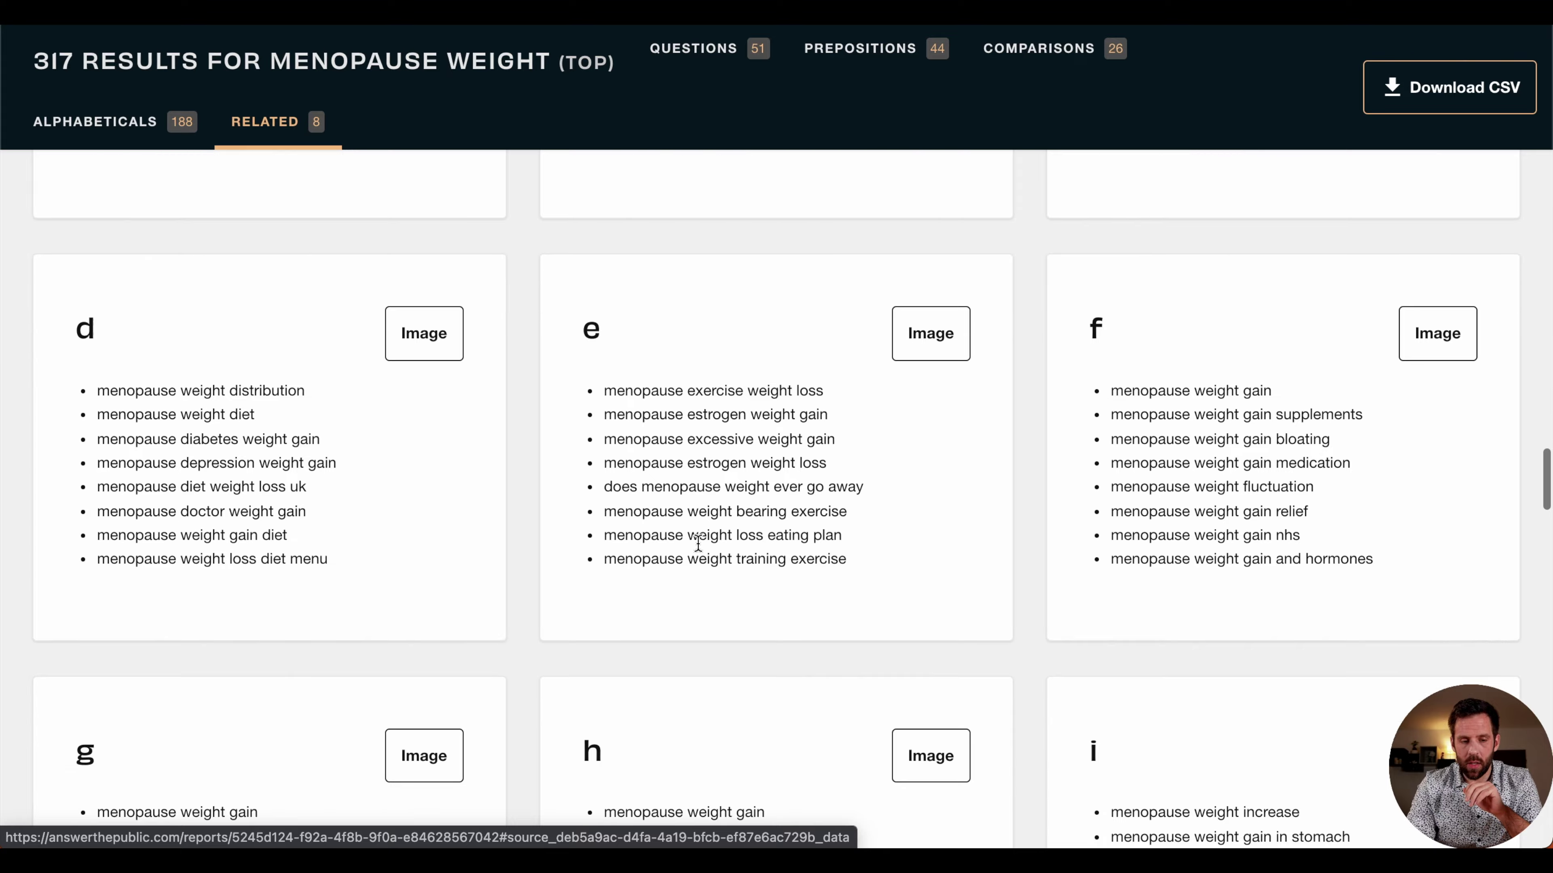
scroll(698, 546, "down", 20)
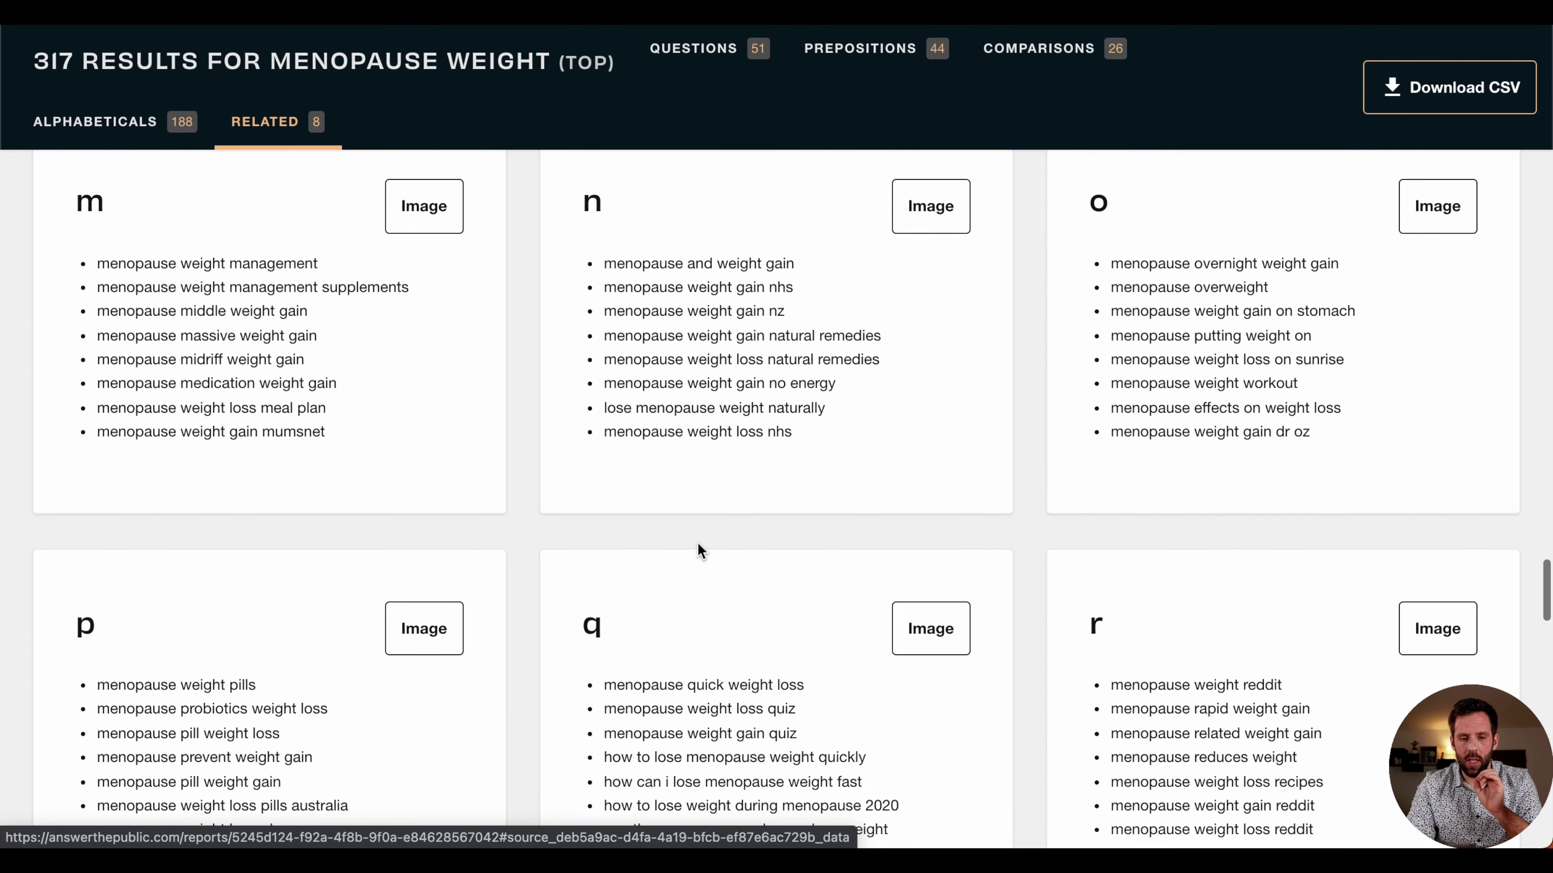
scroll(698, 548, "down", 15)
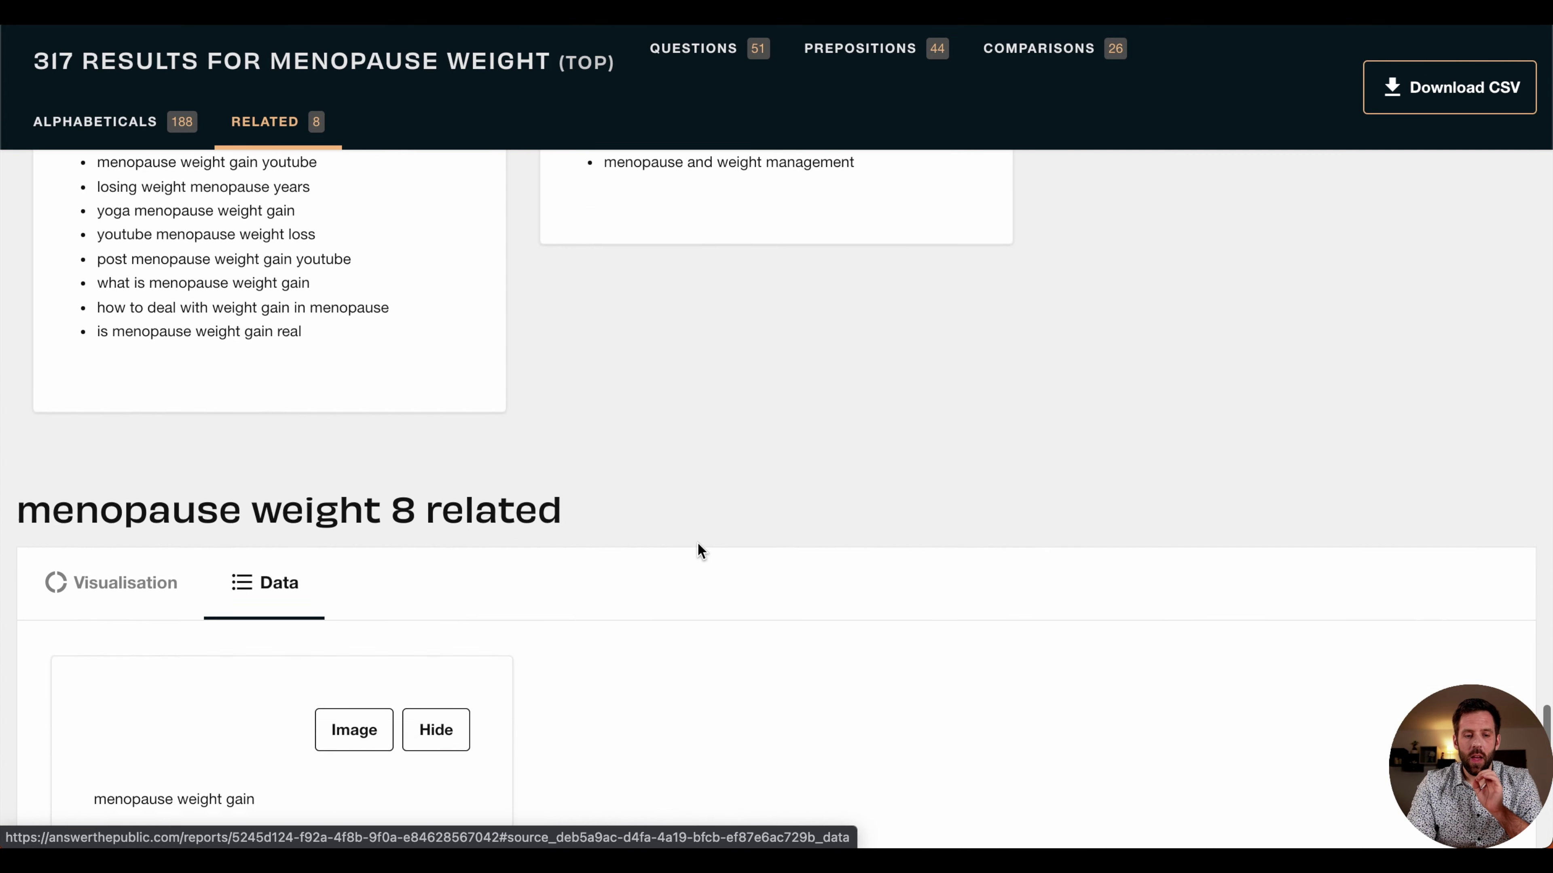